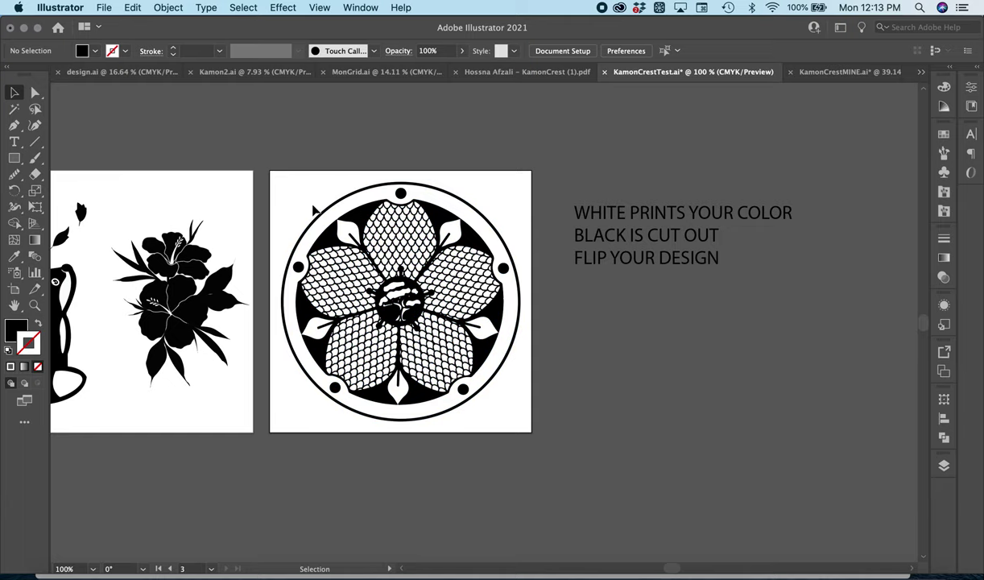
Convert the grouped circular flower crest on the third artboard into a compound path.
click(292, 259)
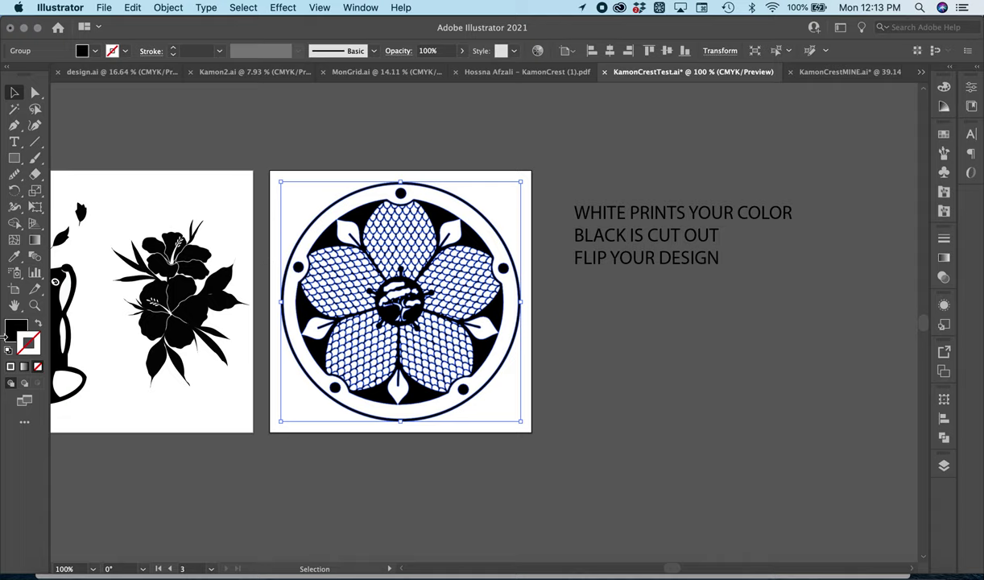
click(12, 329)
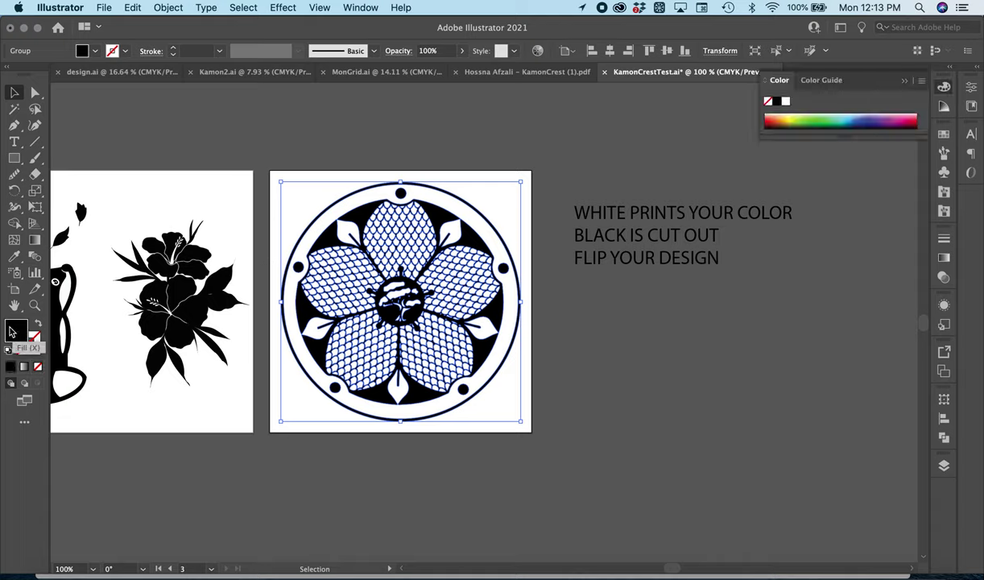
click(402, 467)
click(470, 358)
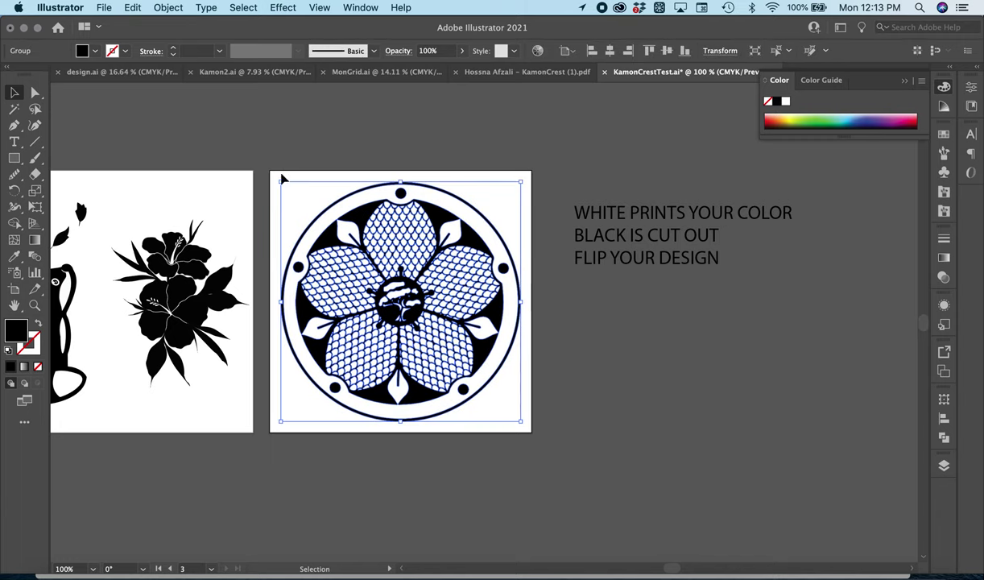
click(167, 10)
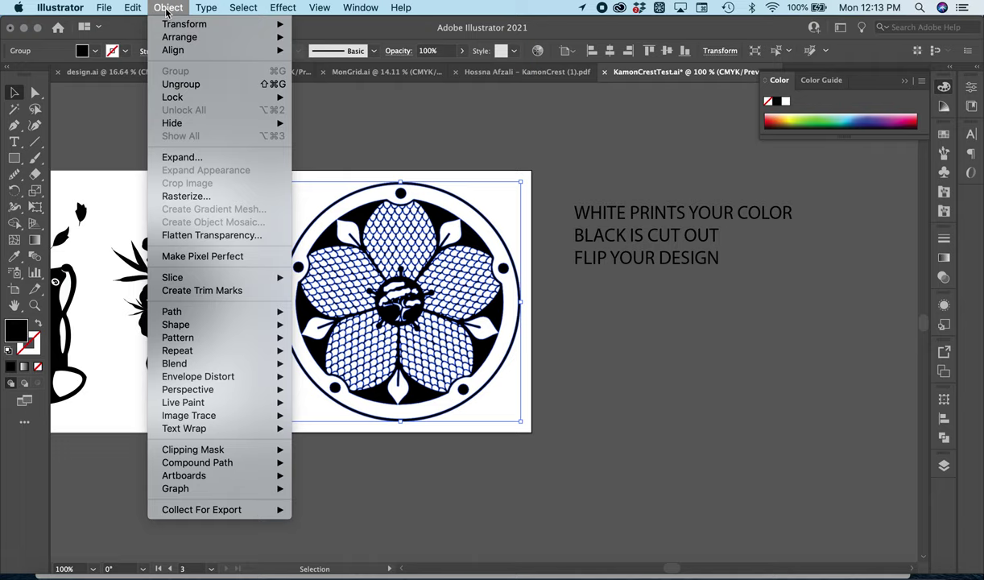
mouse_move(260, 464)
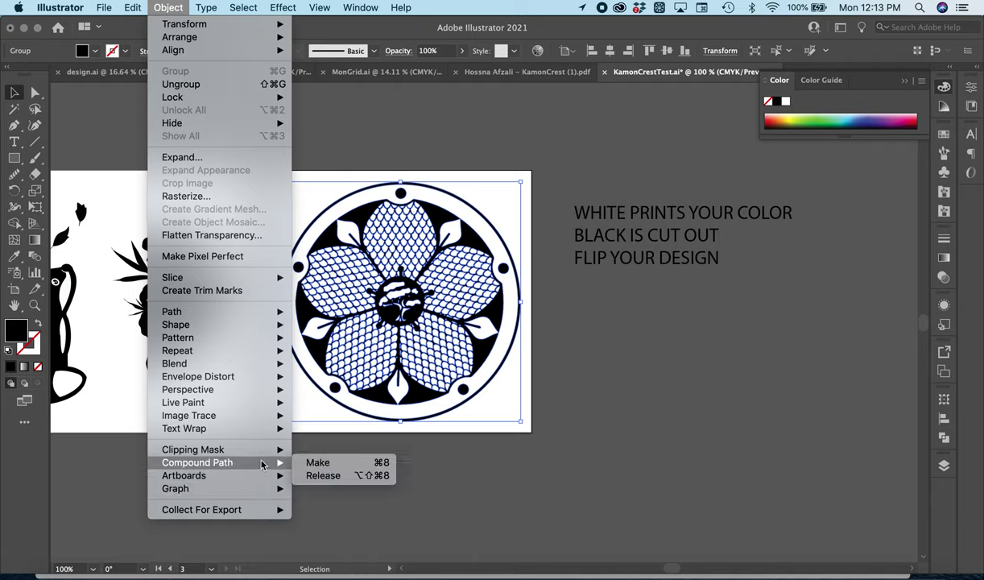
click(352, 464)
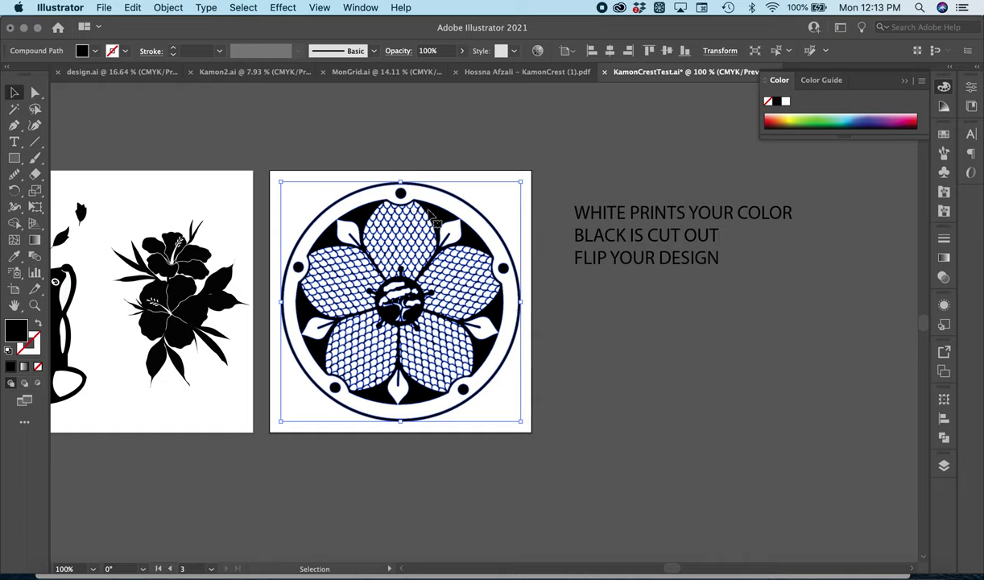
Flatten the flower crest's transparency using the Medium Resolution preset.
click(169, 7)
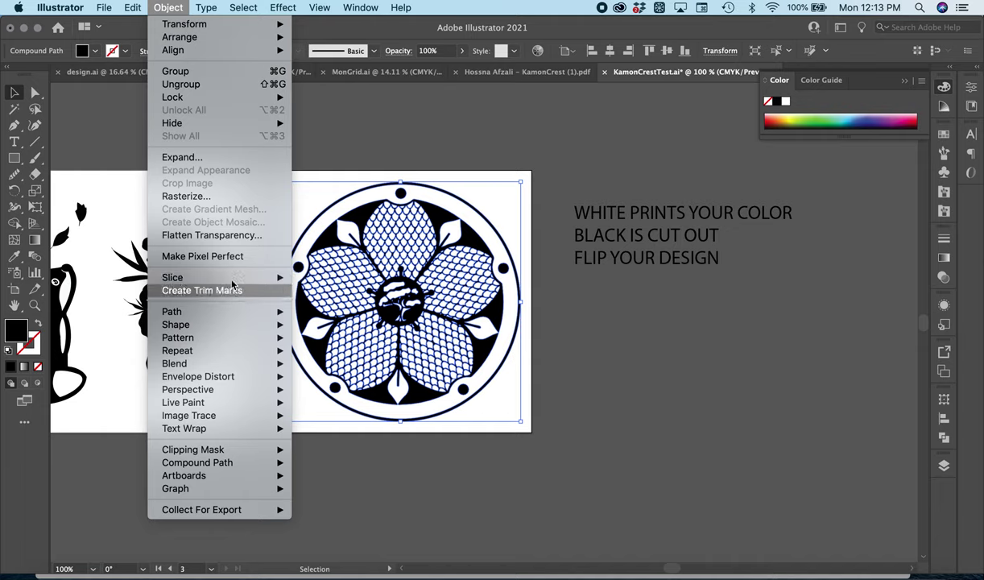
click(217, 234)
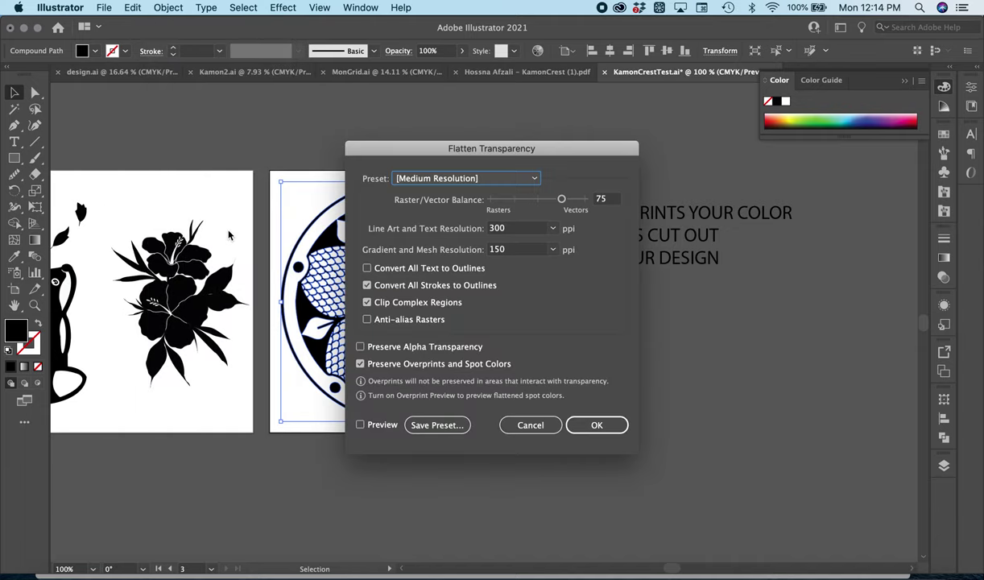
key(Return)
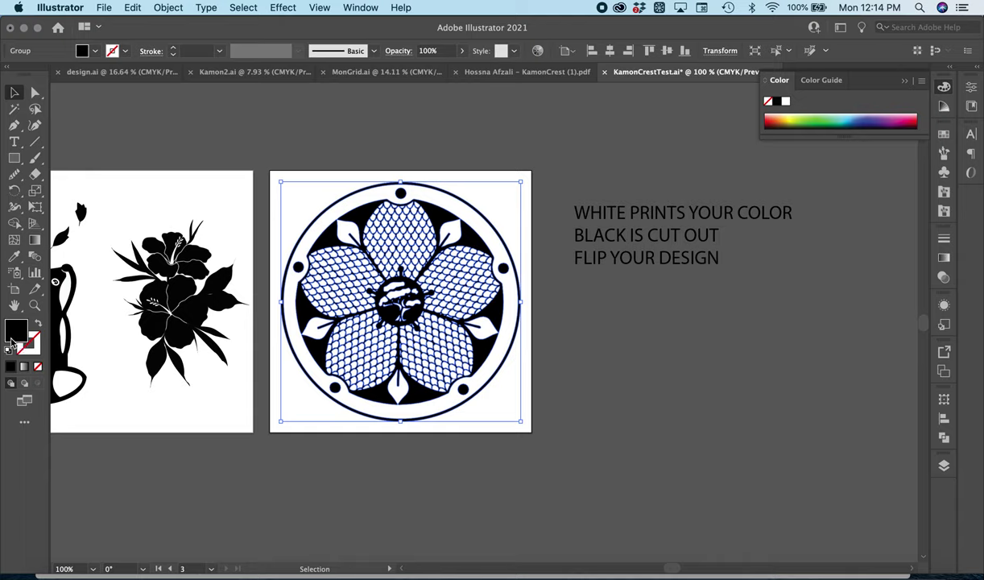
Change the flower crest's fill colour to white (FFFFFF).
click(30, 346)
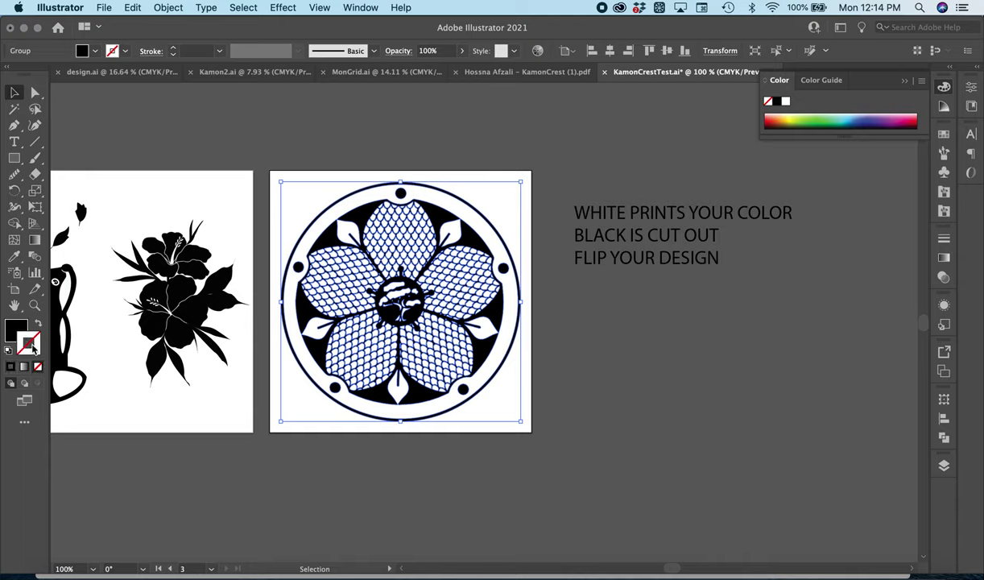
click(12, 326)
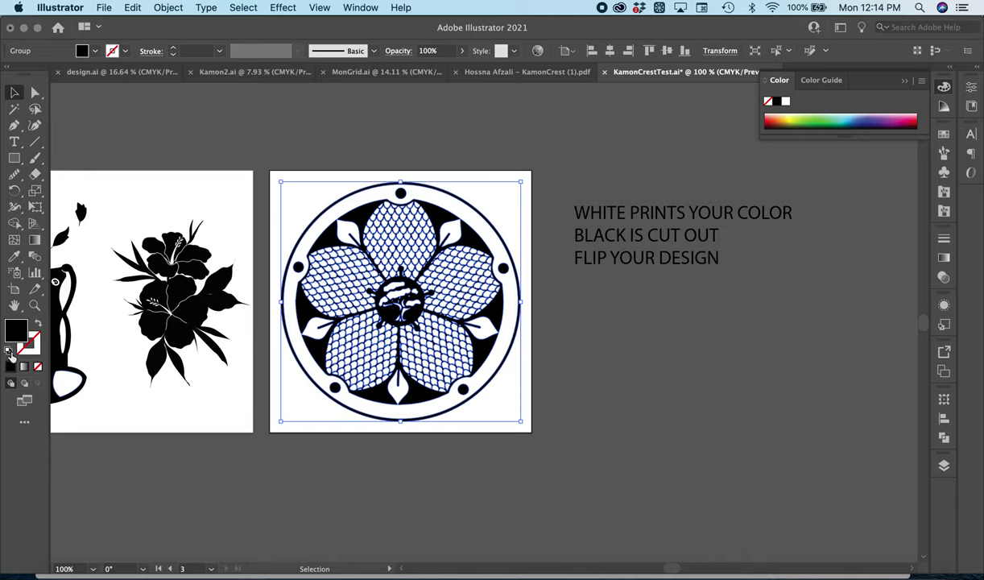
double_click(14, 337)
drag(153, 207, 129, 205)
click(463, 213)
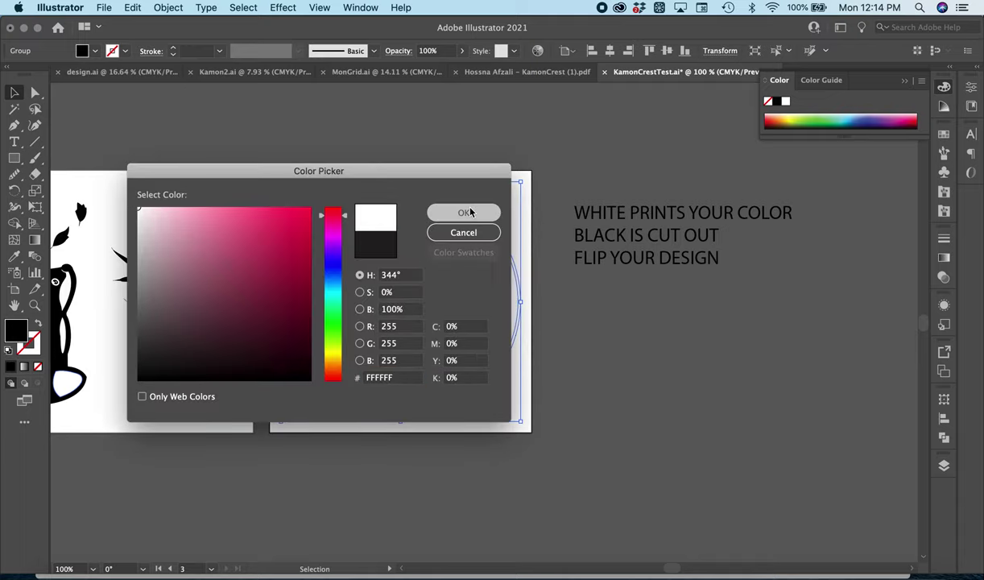
Draw a rectangle covering the whole crest artboard and give it a black fill with no stroke.
click(14, 158)
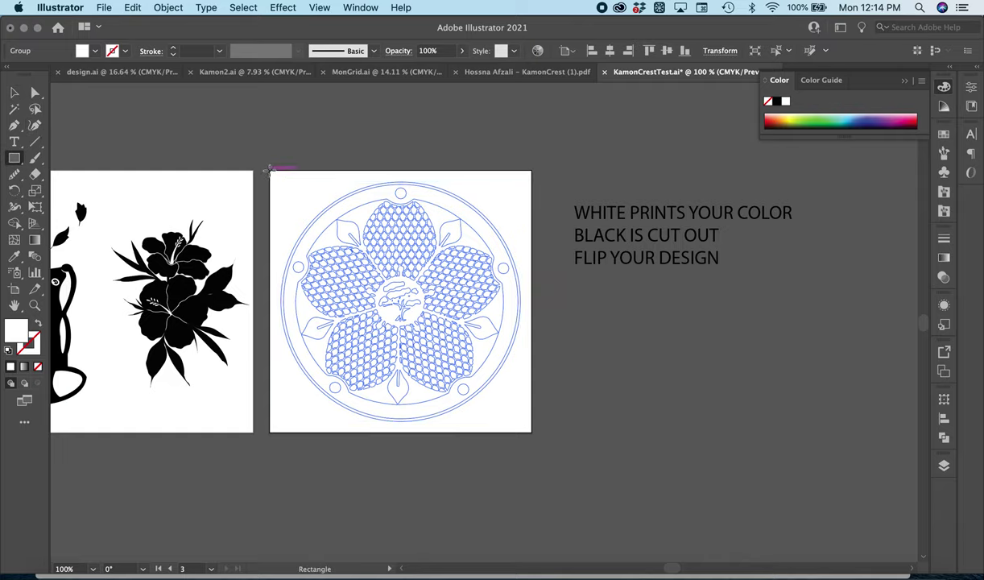
drag(271, 170, 530, 430)
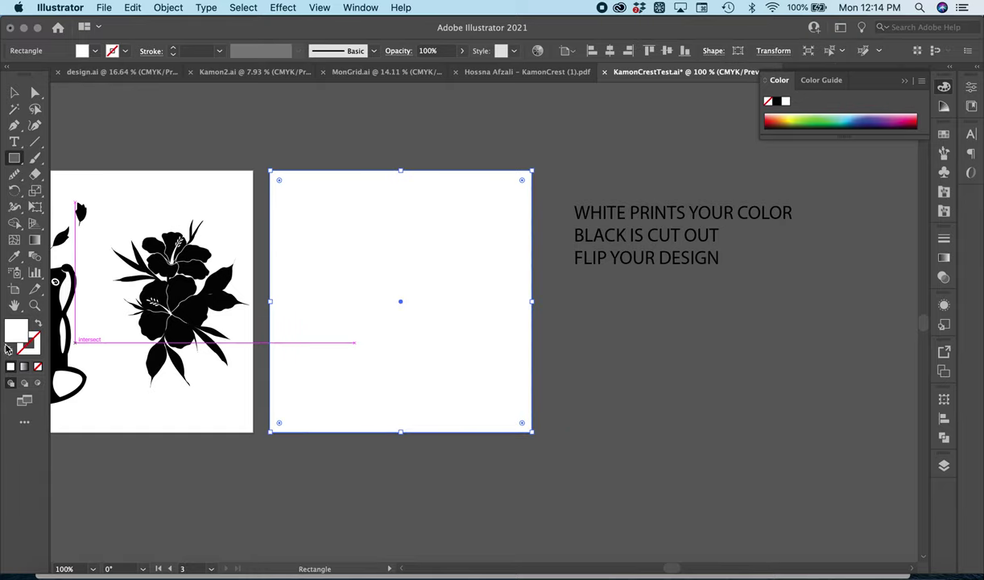
click(8, 350)
click(38, 323)
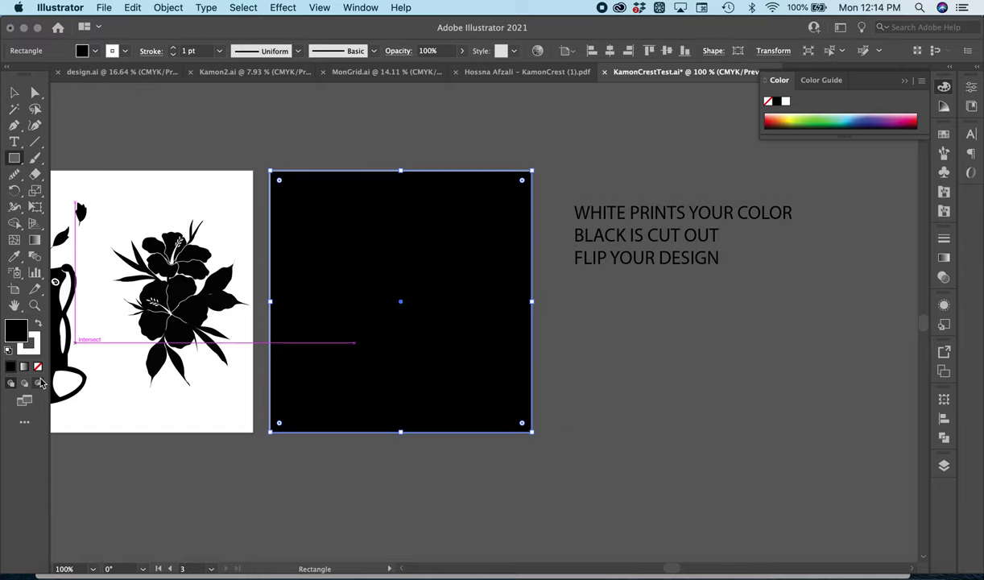
click(39, 366)
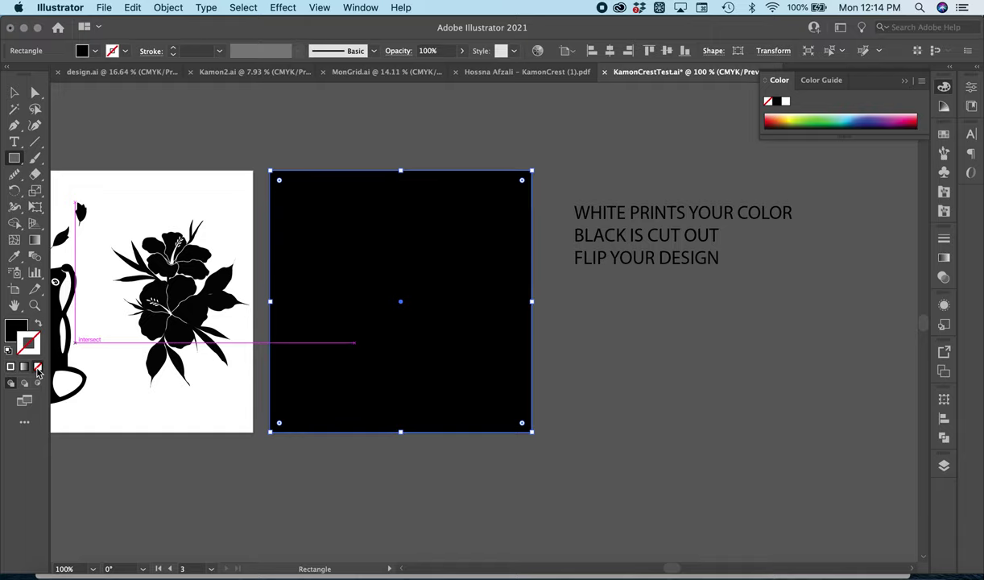
Send the black rectangle to the back, behind the white flower crest.
right_click(348, 303)
mouse_move(406, 515)
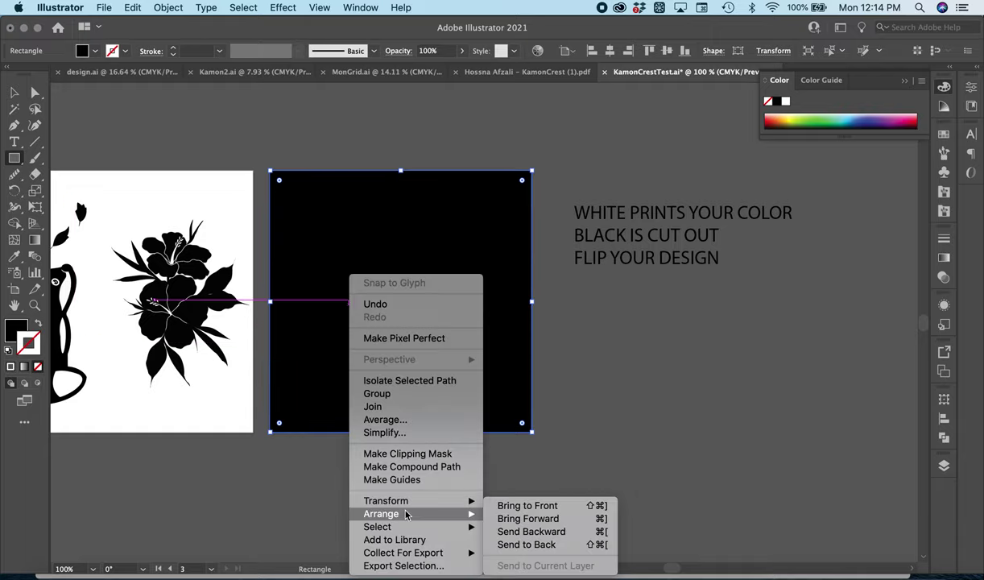
click(527, 547)
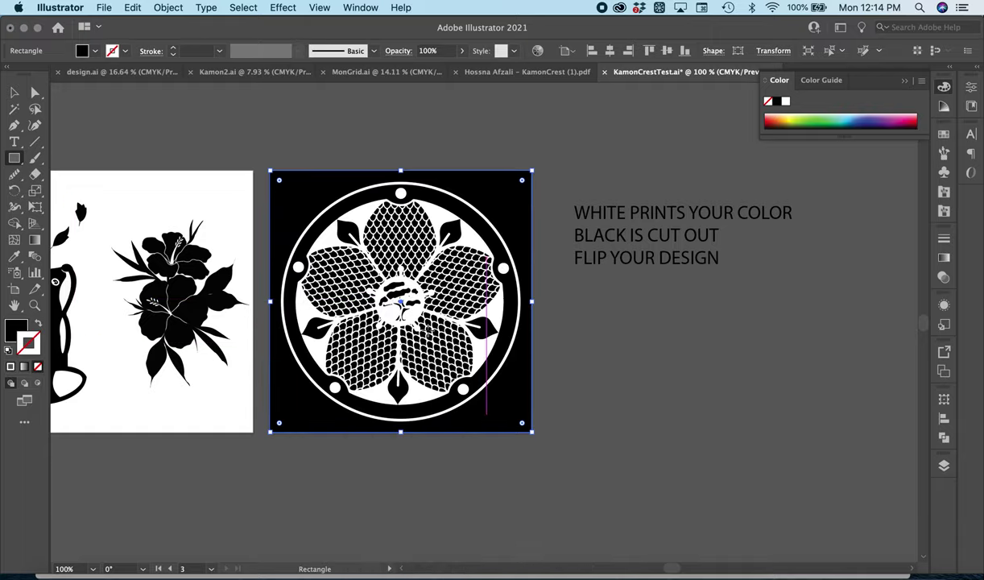
key(v)
Rasterize the fox and hibiscus artwork on the middle artboard in CMYK at High (300 ppi) with a white background.
scroll(451, 366, left, 10)
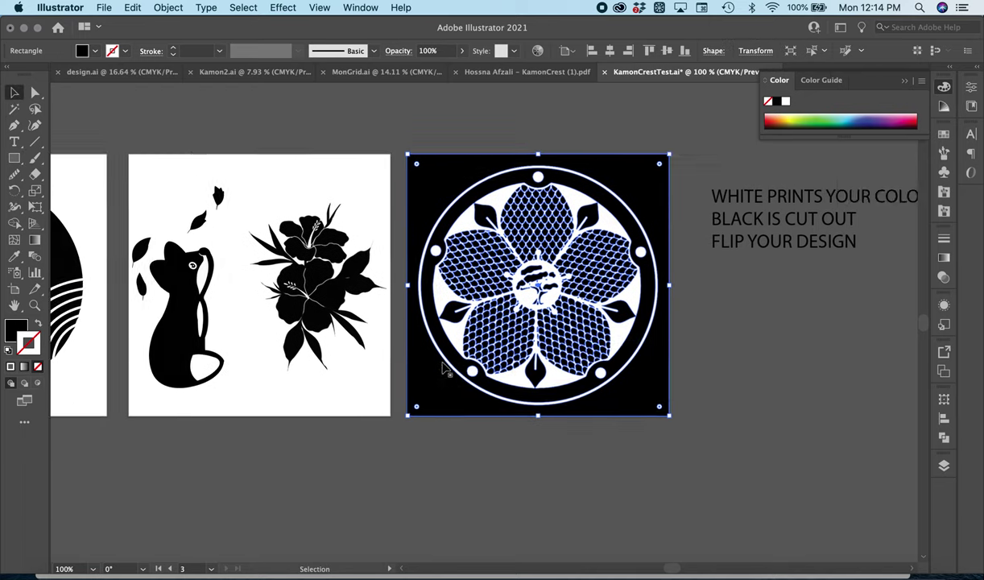
click(495, 261)
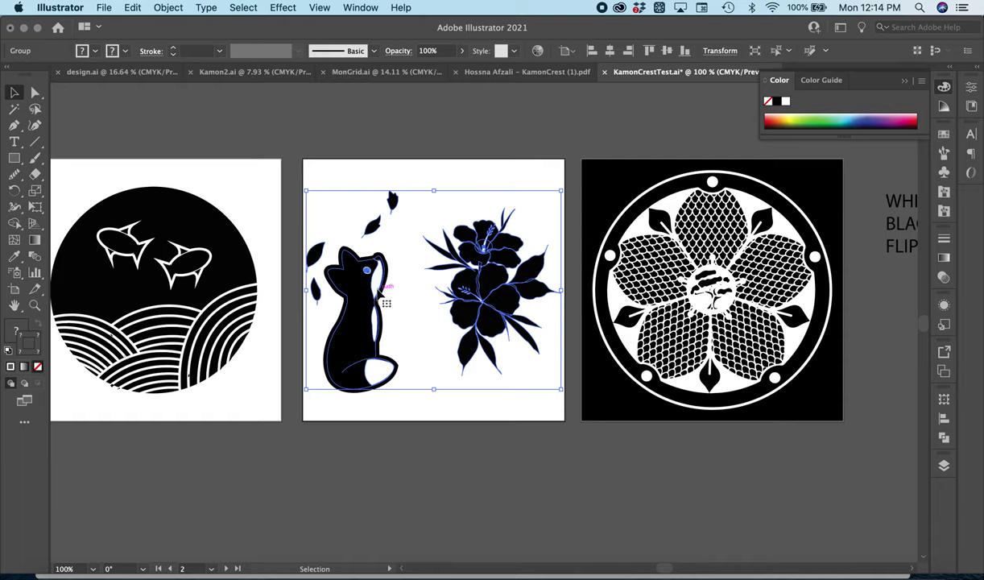
click(168, 7)
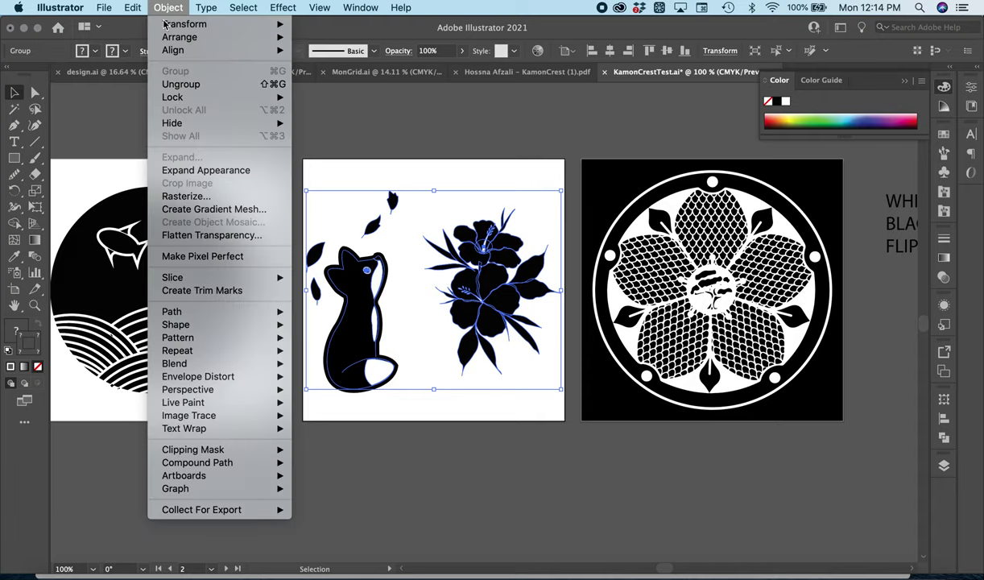
click(185, 195)
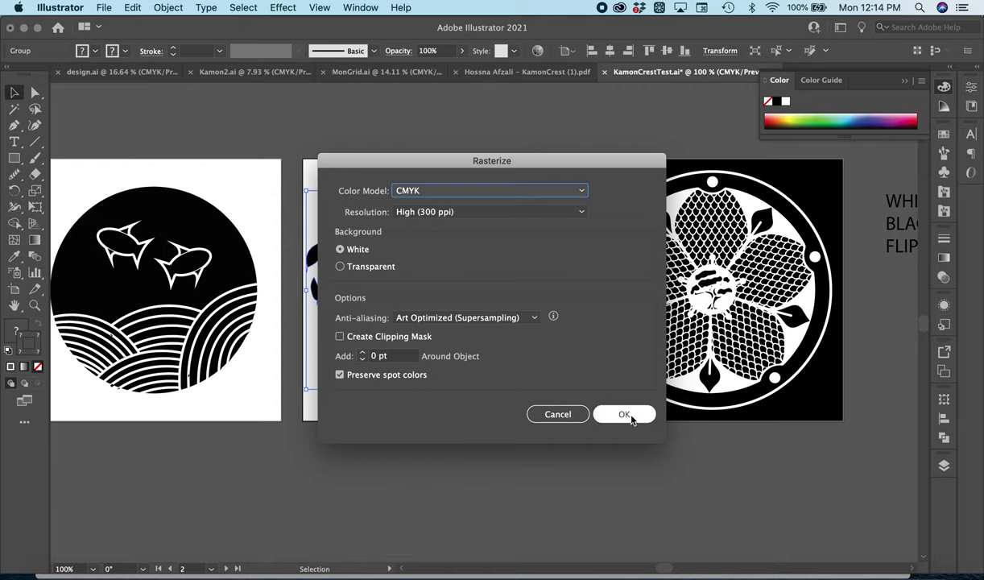
click(625, 415)
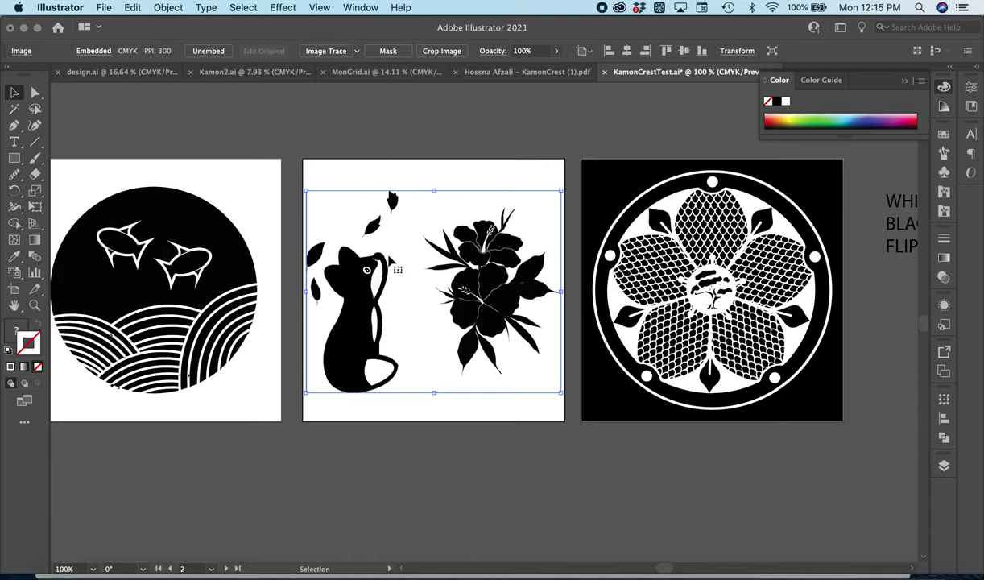
Run Image Trace on the rasterized fox and hibiscus artwork with the default preset.
scroll(393, 263, up, 3)
scroll(393, 263, right, 2)
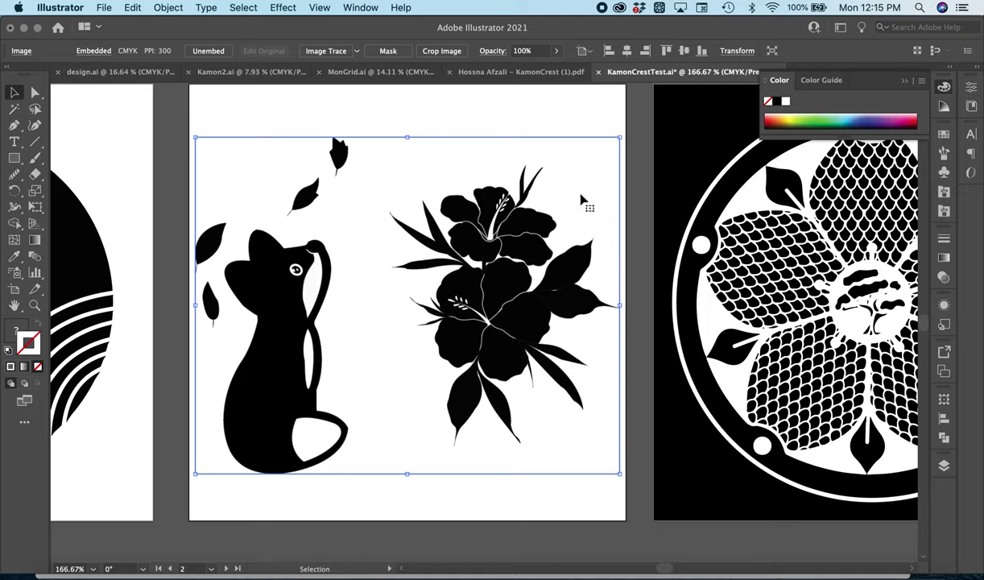
click(475, 98)
click(511, 311)
click(326, 50)
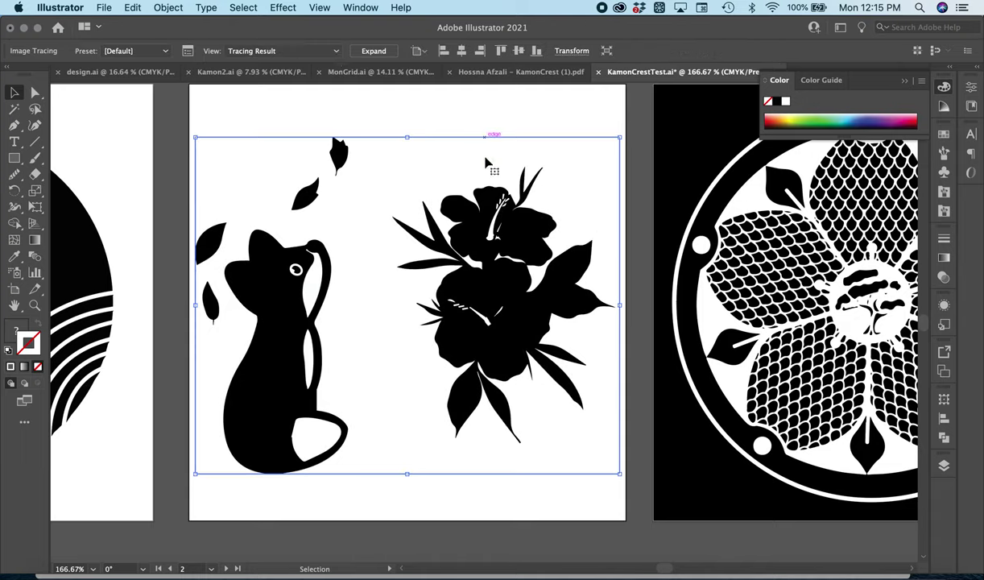
Switch the fox and hibiscus tracing to the High Fidelity Photo preset.
click(187, 52)
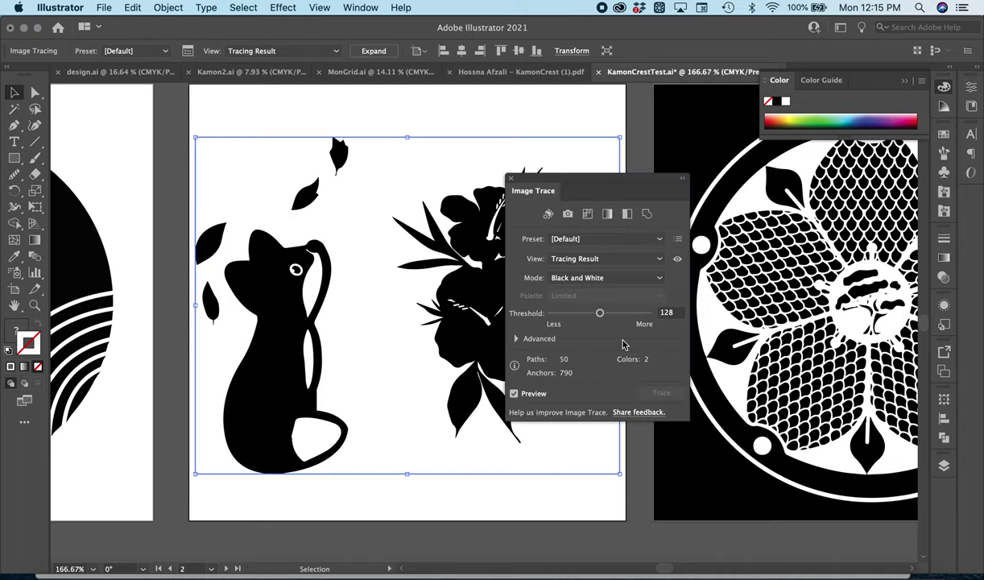
click(599, 239)
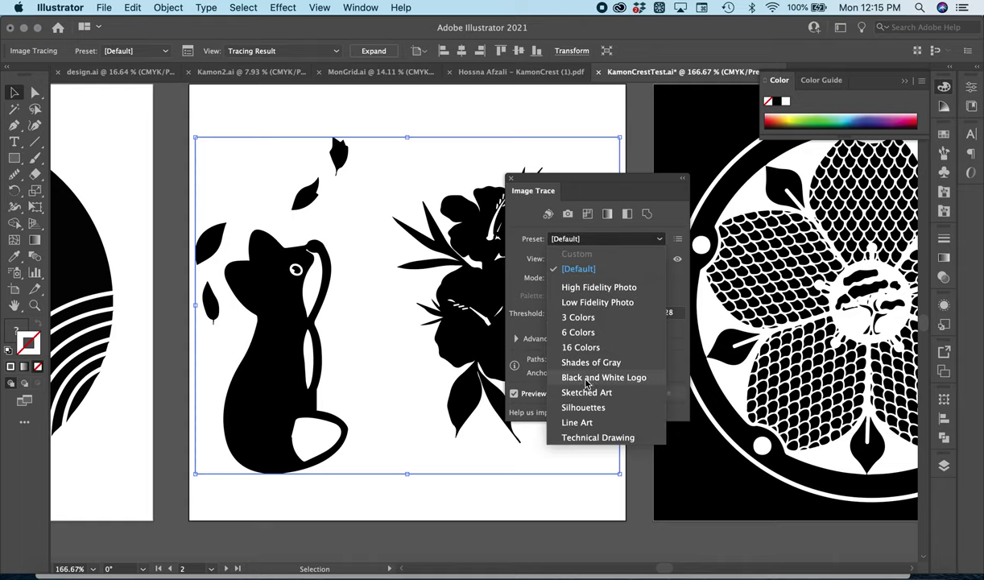
click(596, 290)
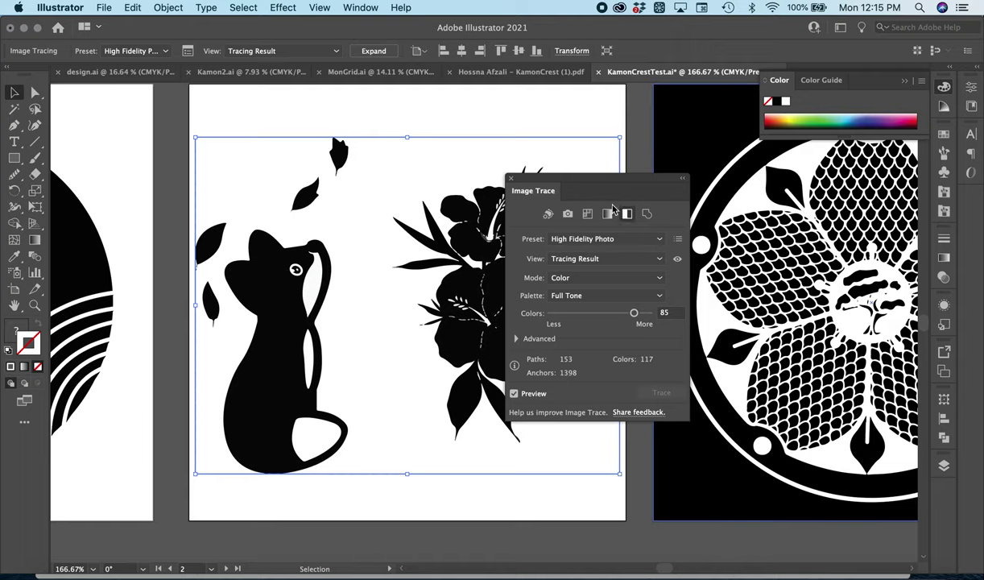
Set the tracing's Colors value to 93 and expand the fox and hibiscus tracing into editable paths.
mouse_move(574, 183)
mouse_down()
mouse_move(611, 179)
mouse_move(718, 117)
mouse_up()
click(787, 251)
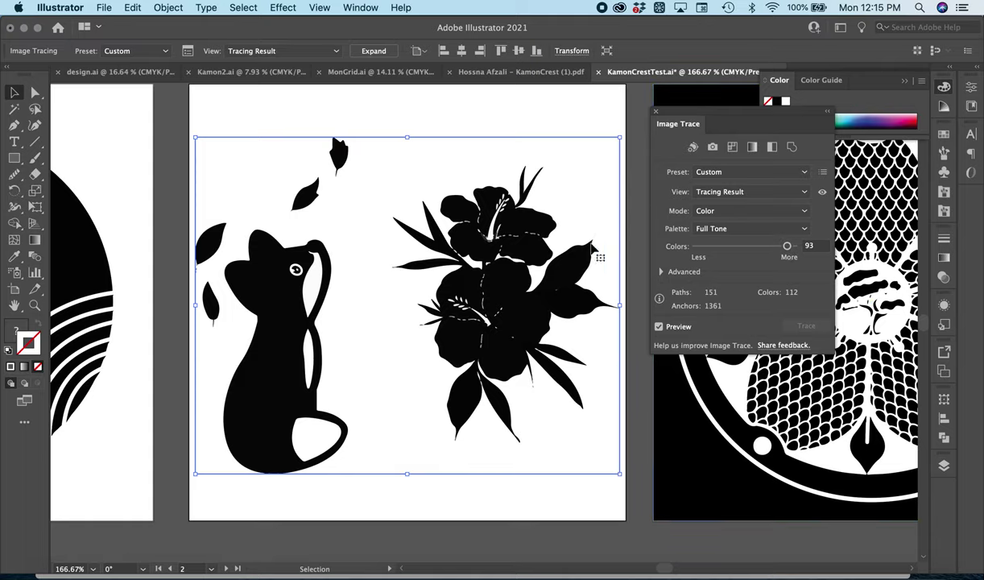
click(658, 111)
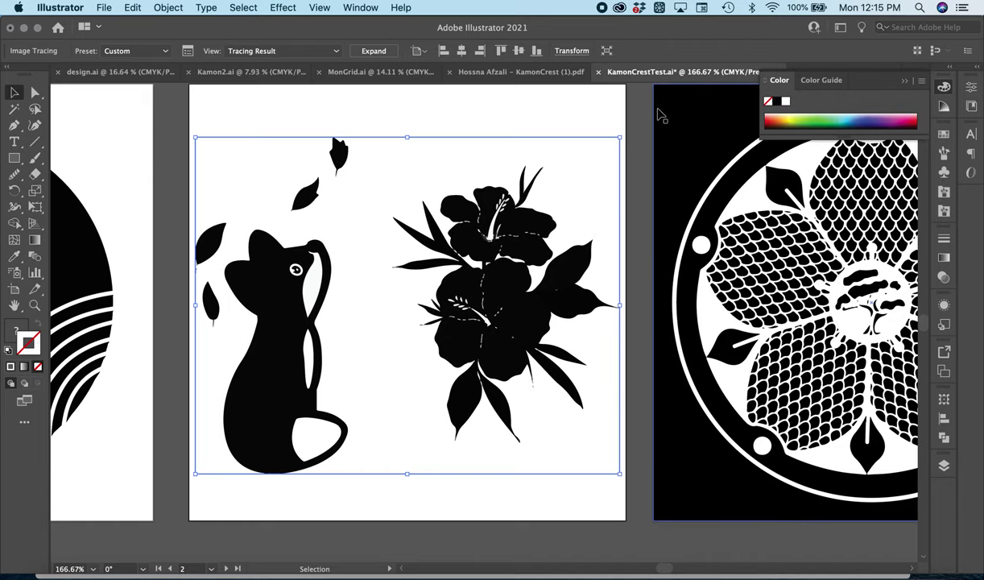
click(369, 52)
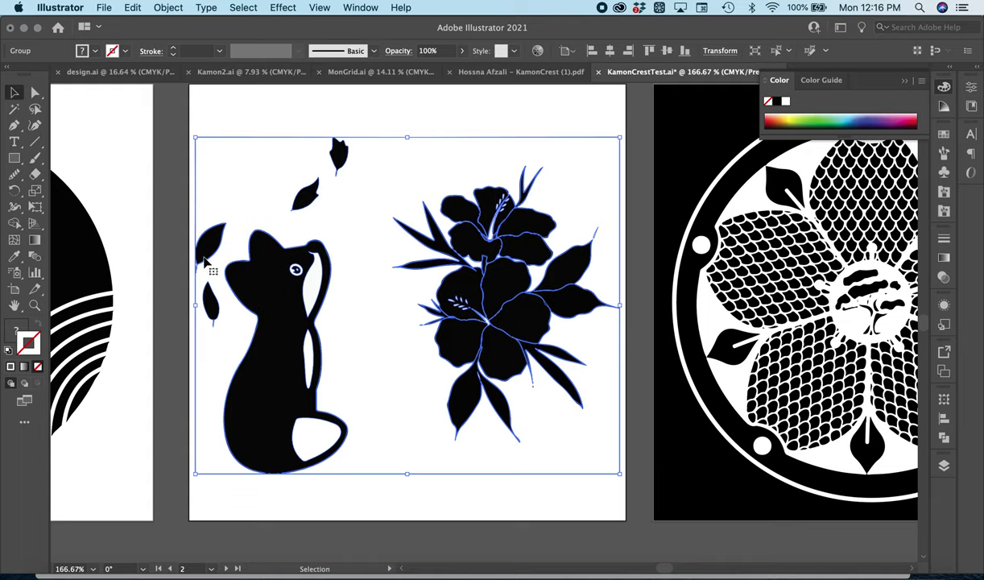
click(14, 331)
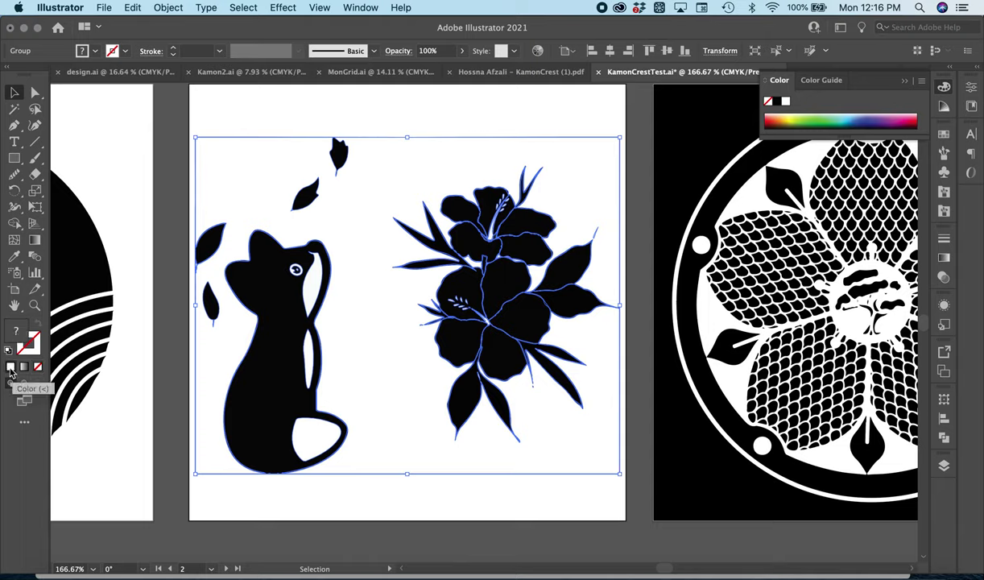
click(214, 126)
click(247, 295)
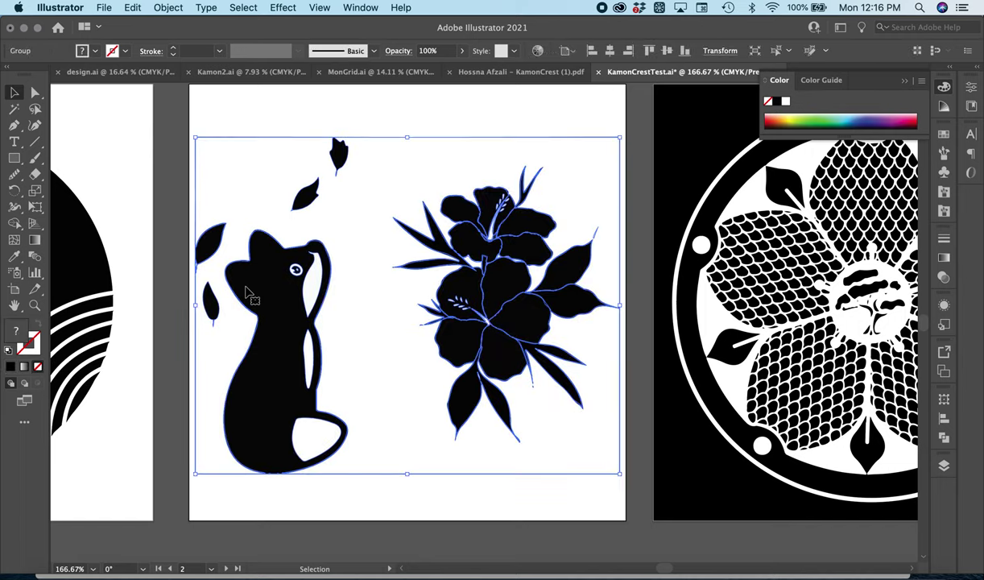
click(17, 110)
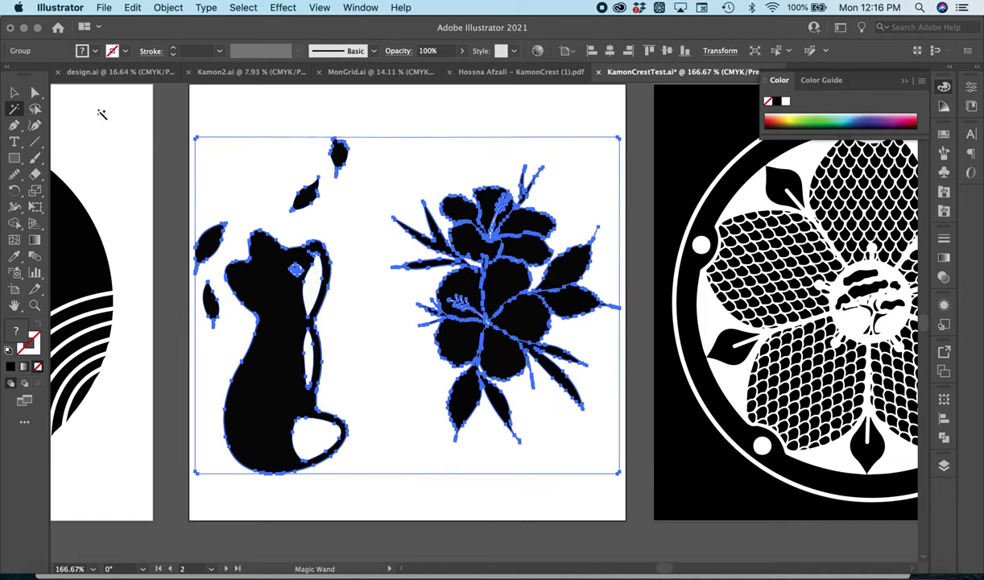
click(15, 94)
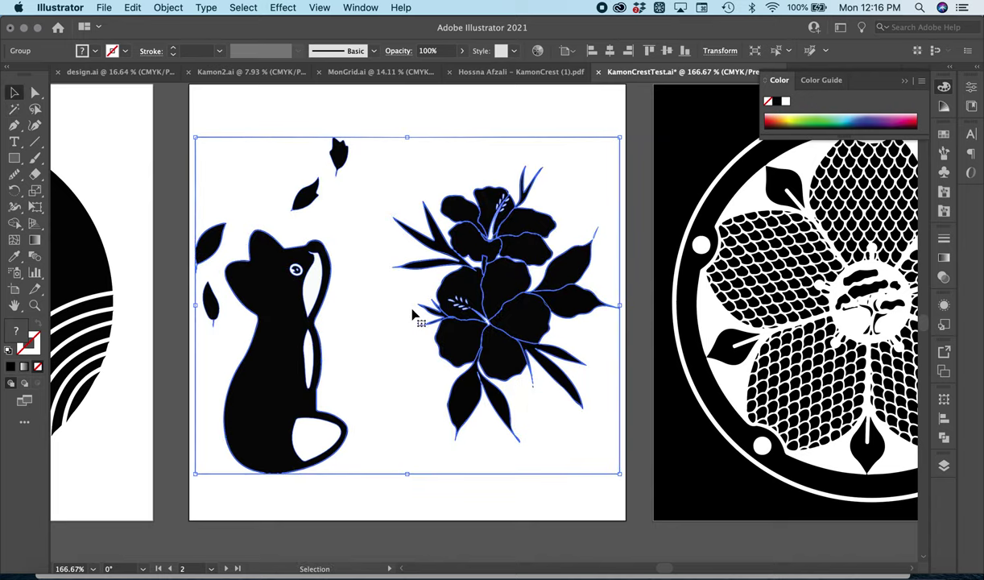
Shift the expanded fox and hibiscus artwork slightly upward and try a Magic Wand selection of its white areas.
drag(298, 311, 265, 298)
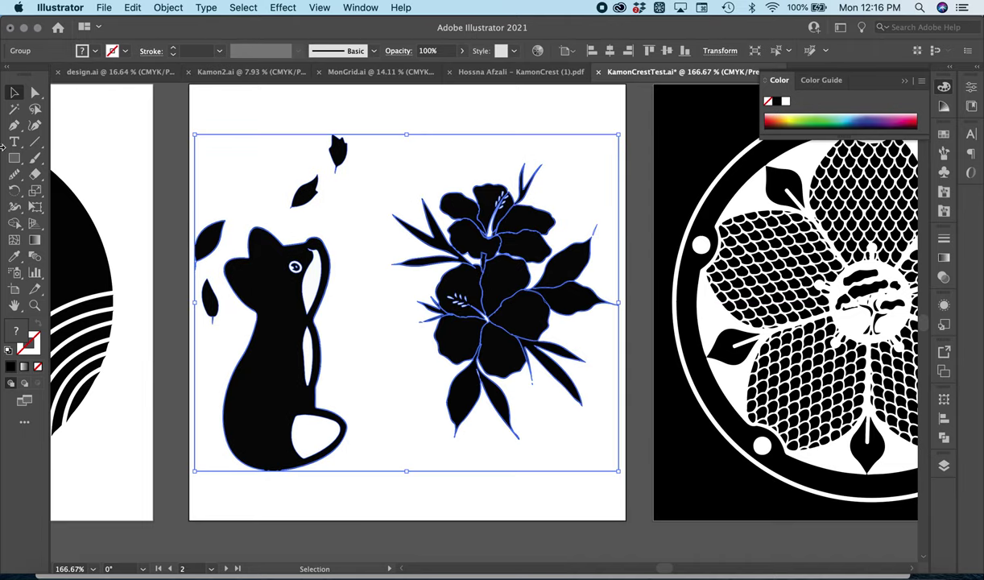
click(14, 109)
click(306, 233)
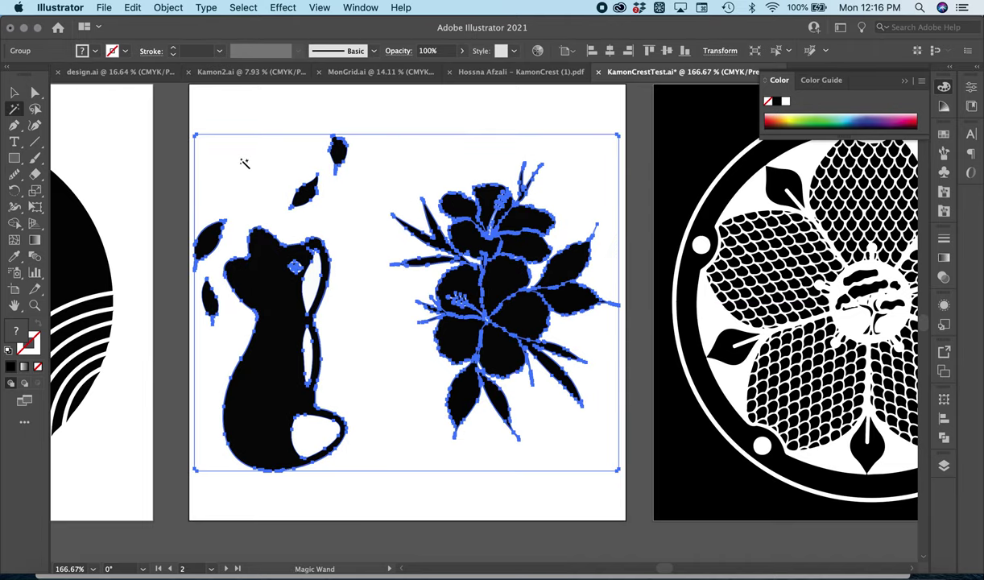
click(14, 91)
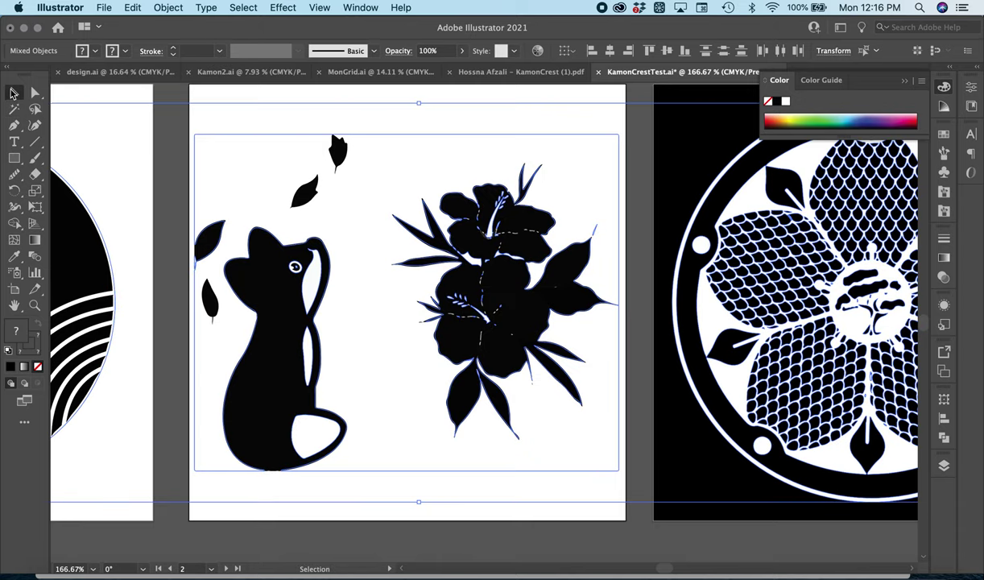
click(232, 119)
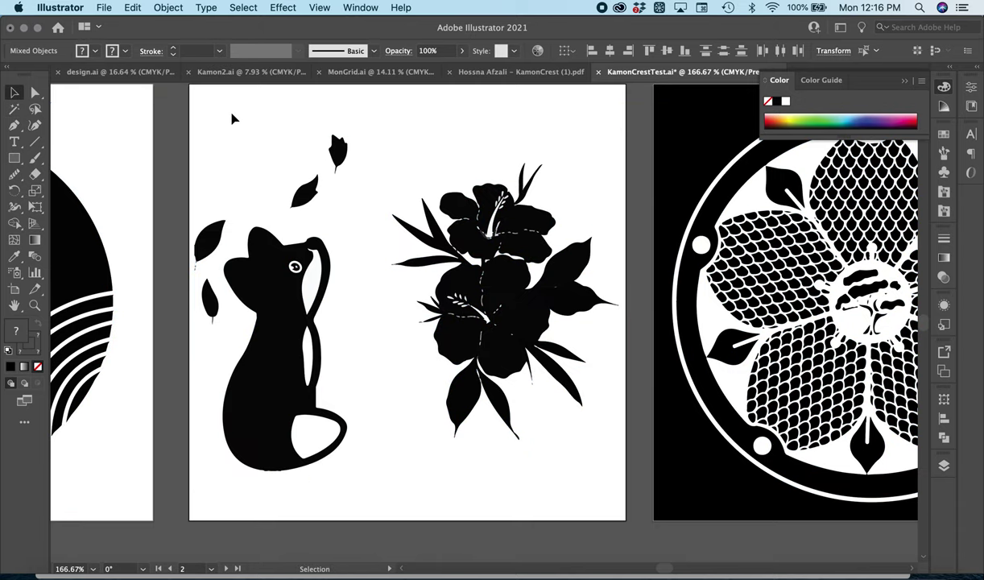
Select the white shapes with the Magic Wand, excluding the flower crest and the fish-and-wave circle from the selection.
click(13, 109)
click(190, 205)
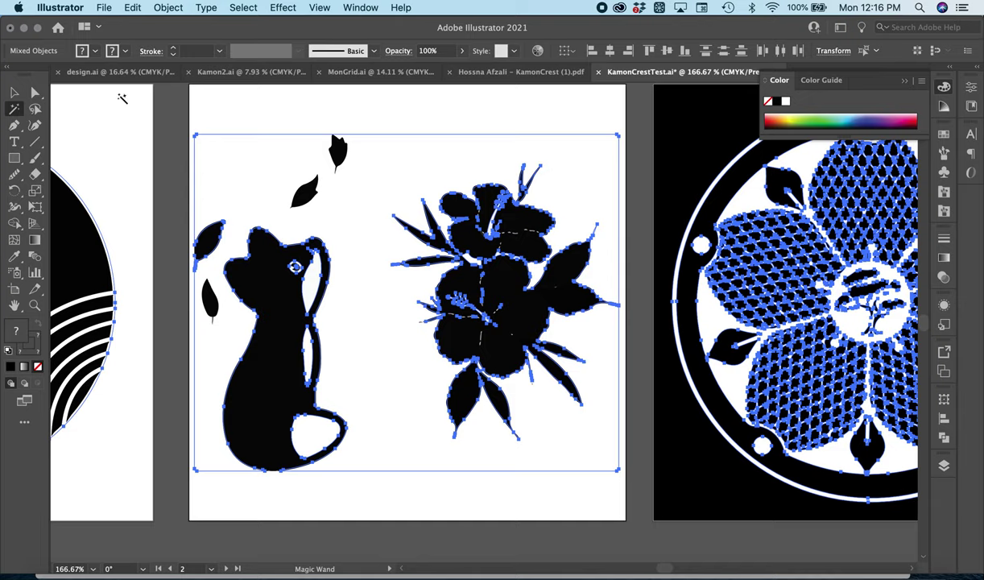
click(14, 91)
scroll(394, 217, down, 5)
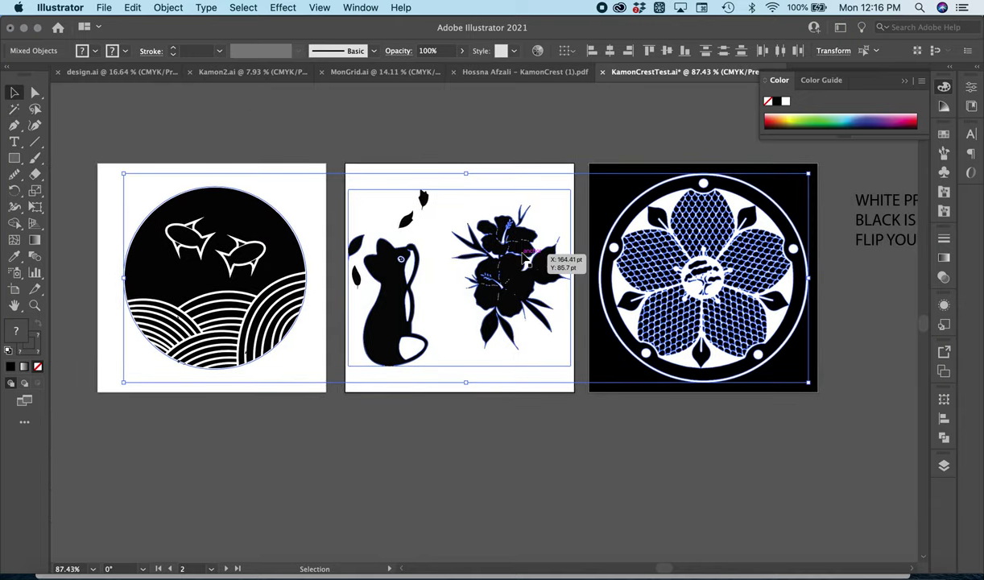
scroll(576, 221, up, 3)
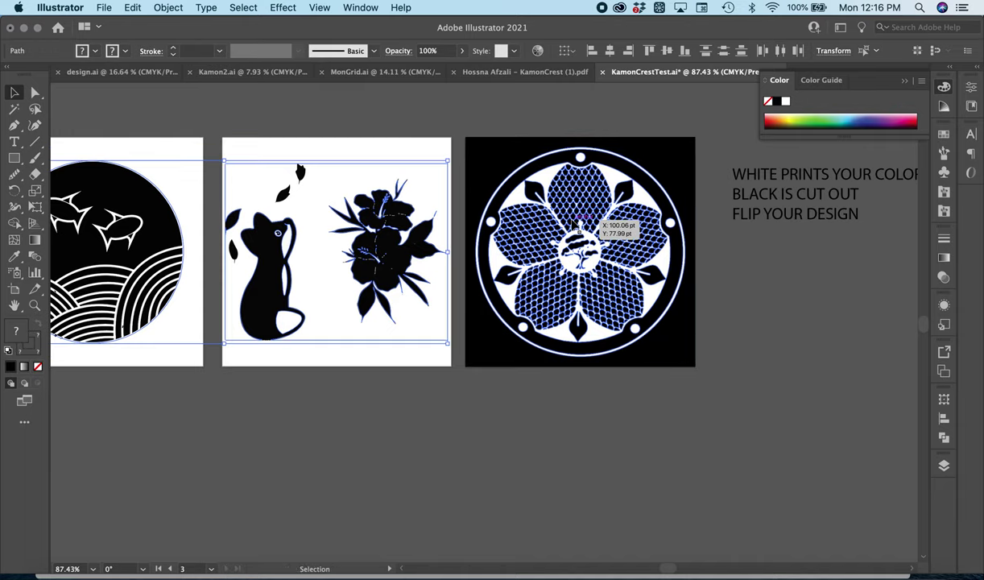
shift+click(576, 222)
scroll(234, 250, left, 3)
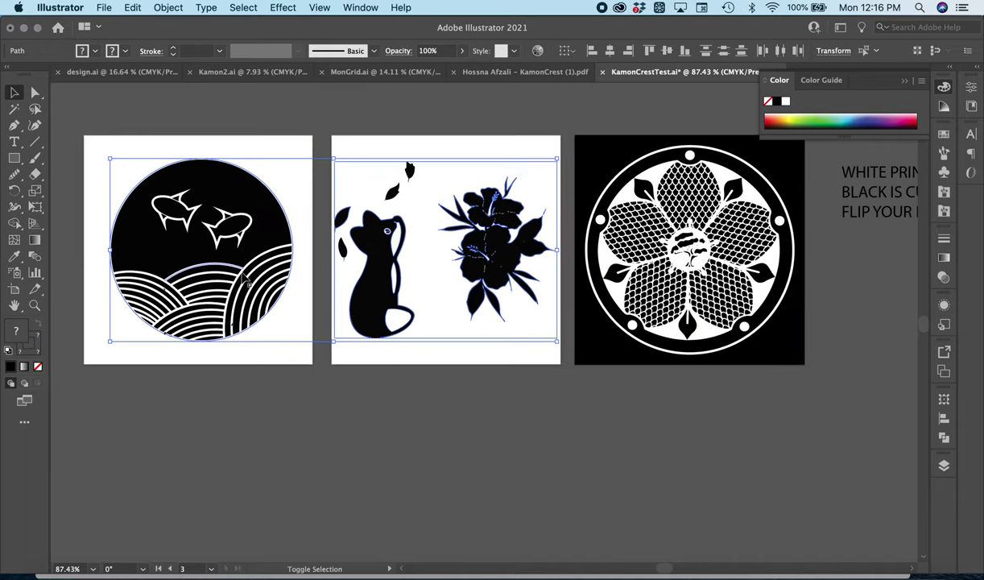
shift+click(133, 208)
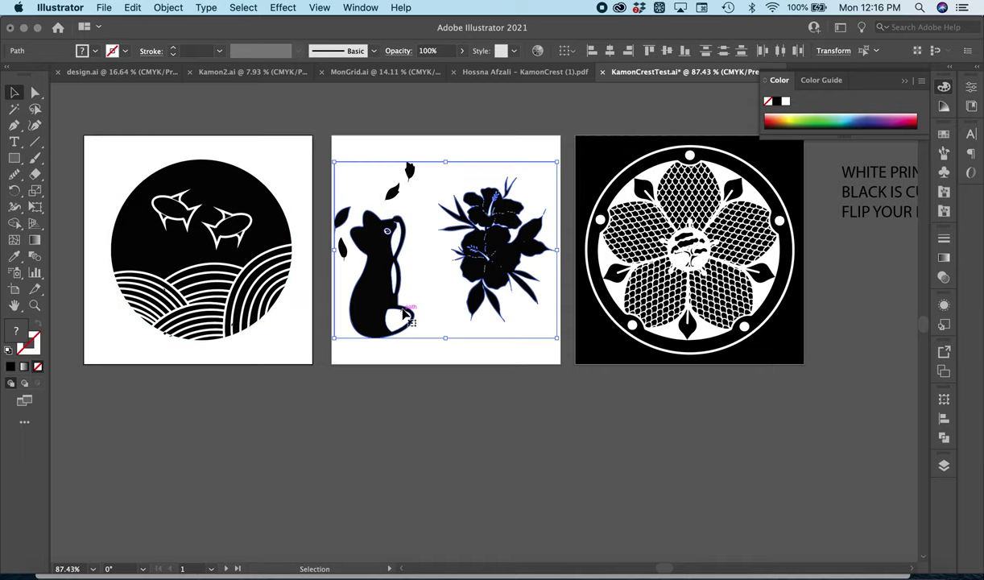
scroll(402, 314, right, 3)
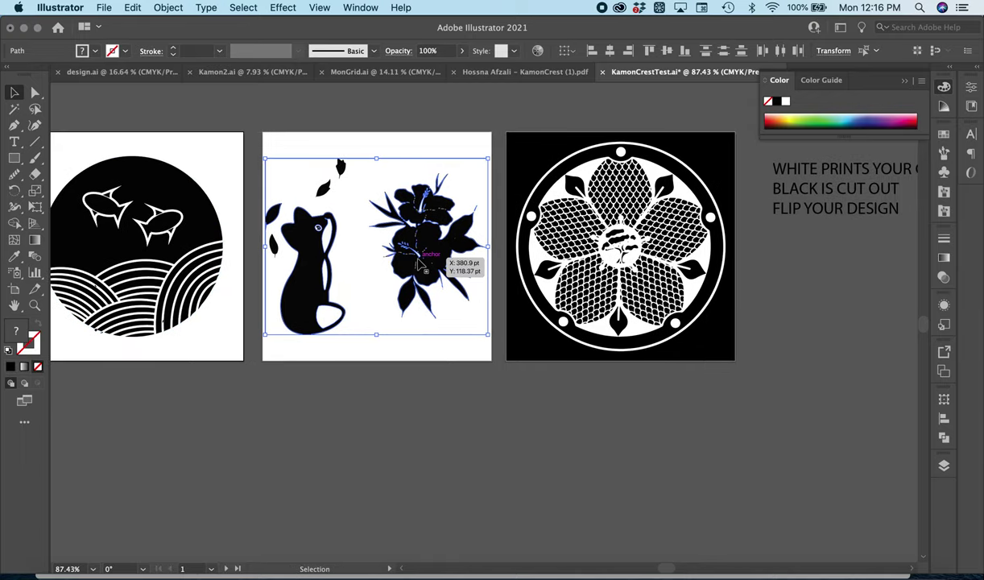
key(super+shift+a)
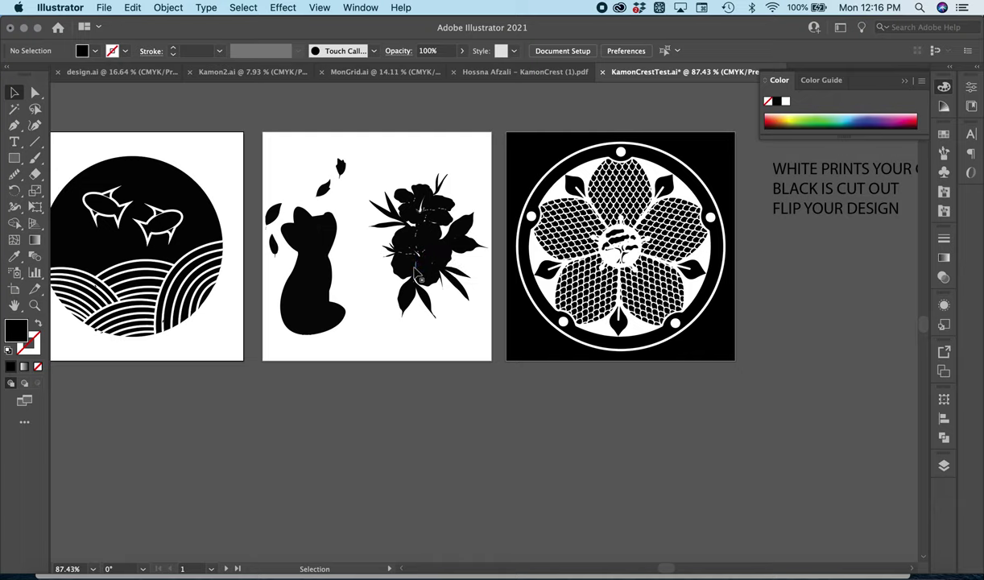
click(401, 259)
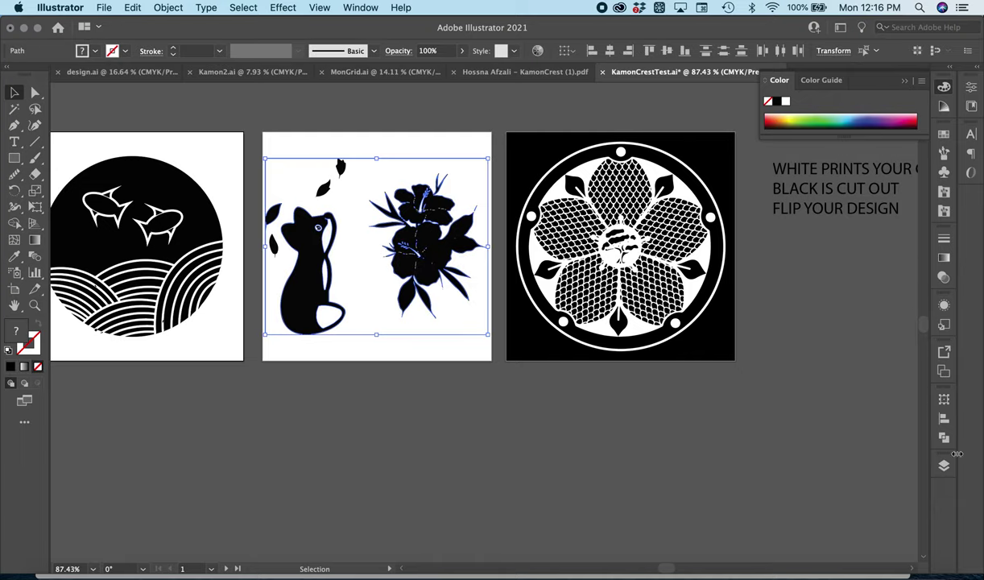
Try the Divide, Minus Front and Exclude pathfinder operations on the fox and hibiscus shapes, undoing each one.
click(940, 438)
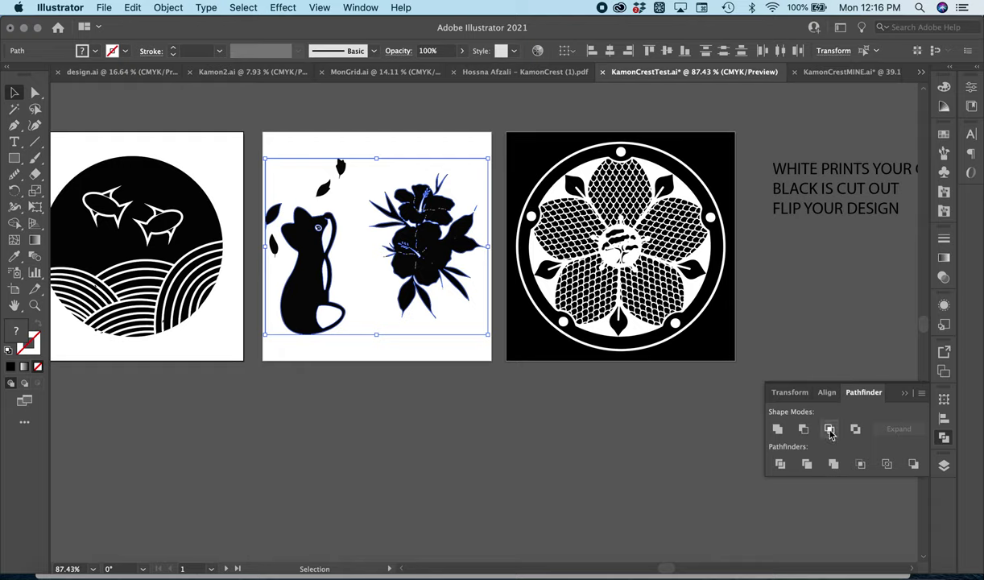
click(779, 464)
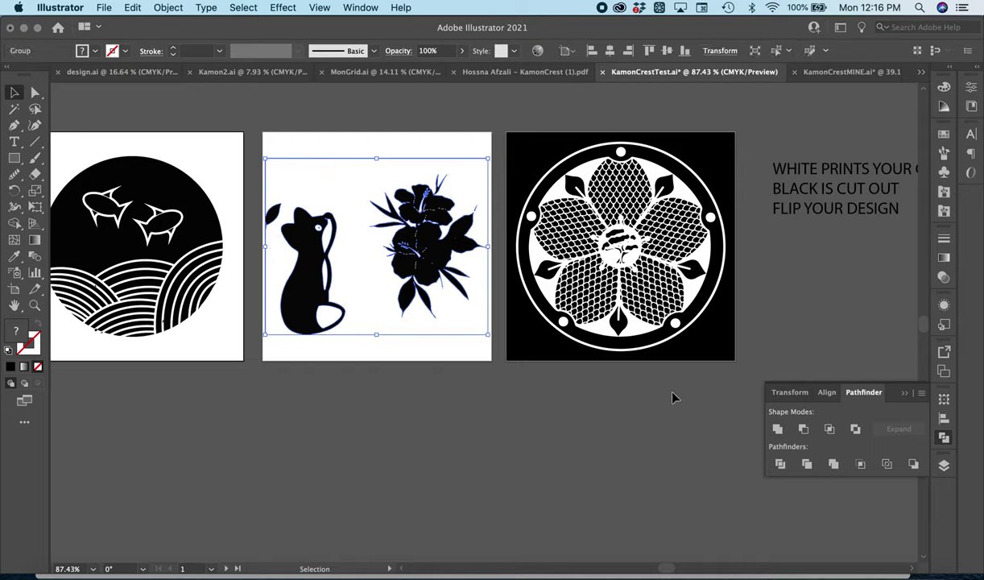
key(super+z)
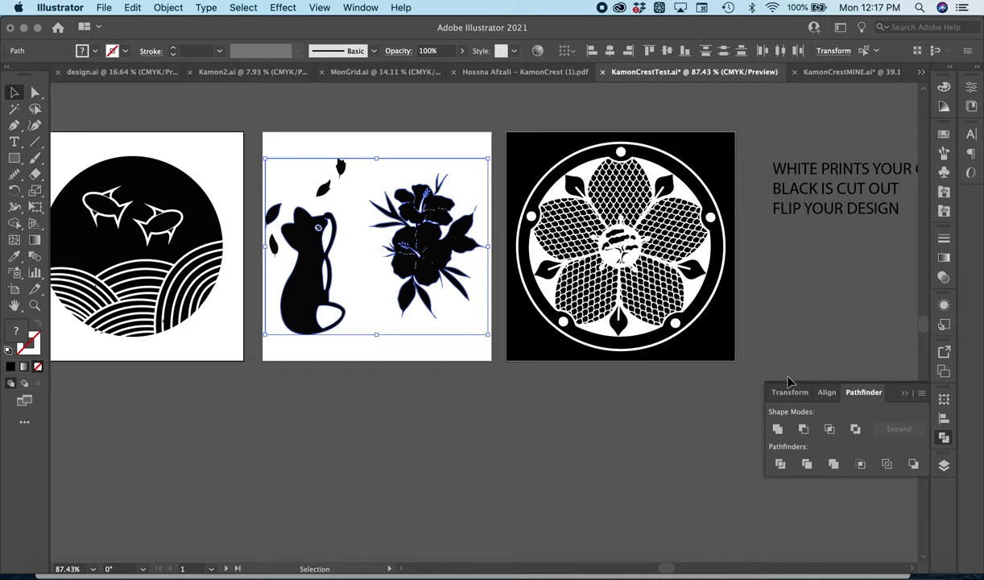
click(803, 430)
key(super+z)
click(855, 429)
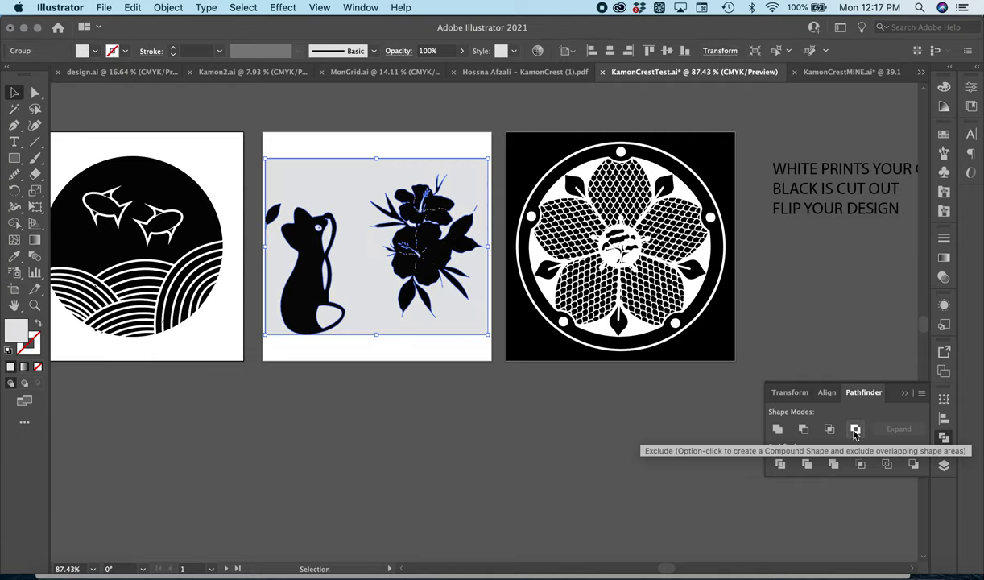
key(super+z)
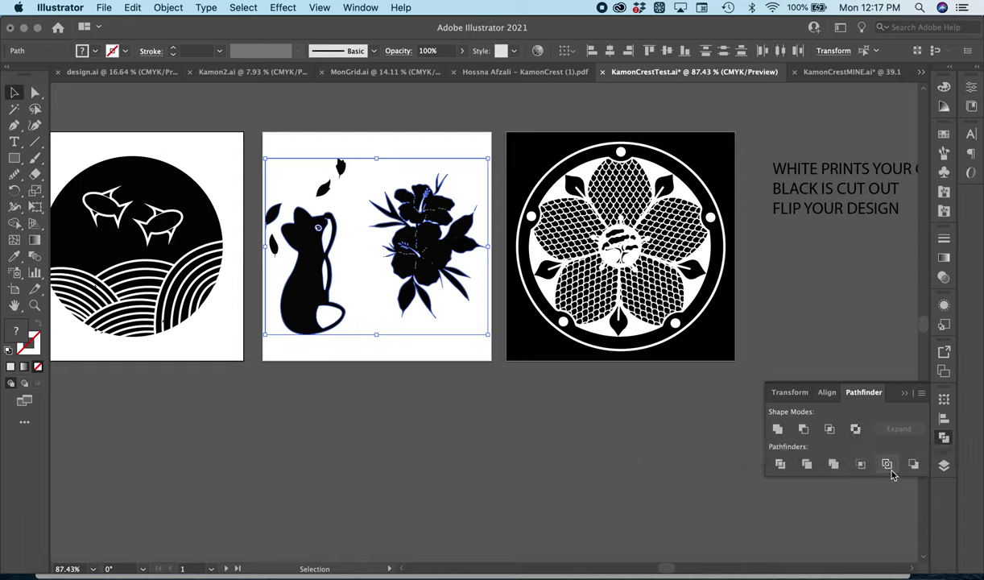
Try the Trim, Crop, Outline and Minus Front pathfinder operations on the fox and hibiscus shapes, undoing each one.
click(812, 470)
key(super+z)
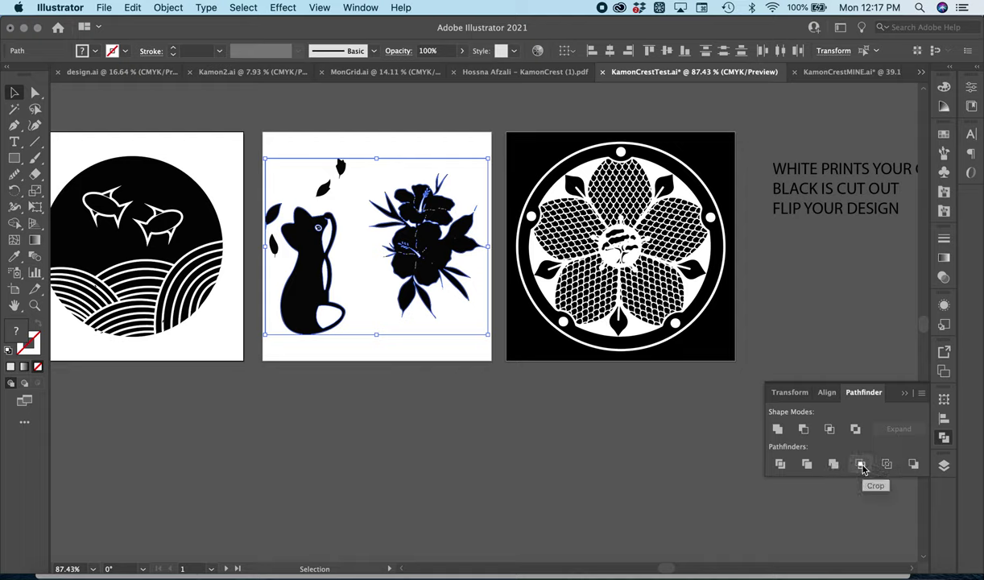
click(860, 465)
key(super+z)
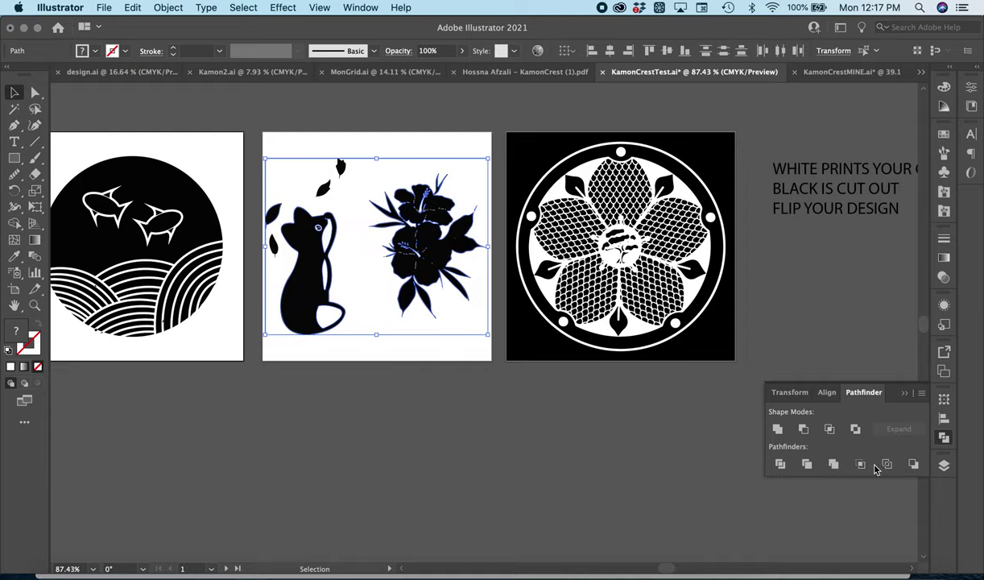
click(890, 468)
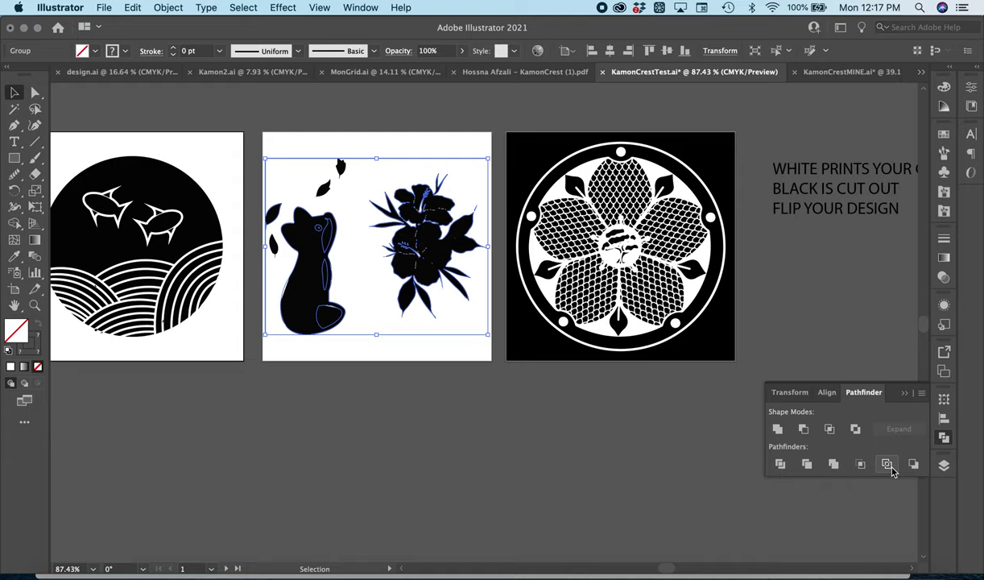
key(super+z)
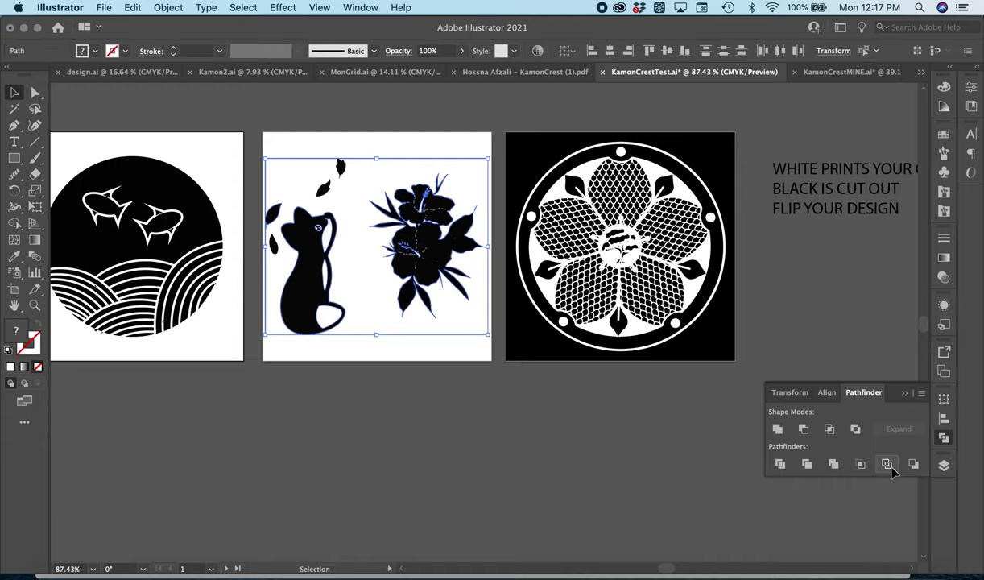
click(803, 430)
key(super+z)
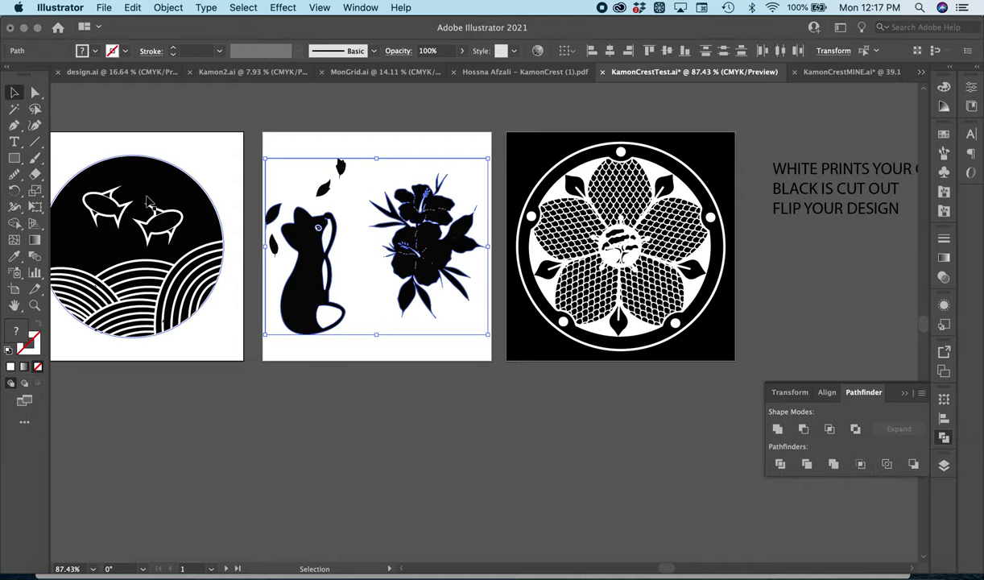
Select only the black fox body with Direct Selection and give it a white fill with no stroke.
click(35, 94)
click(329, 435)
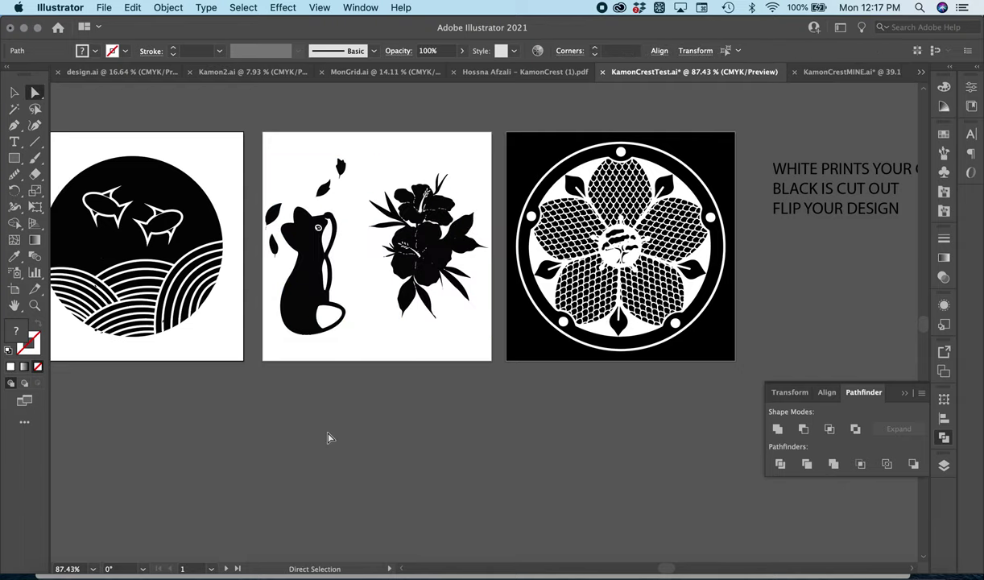
click(364, 188)
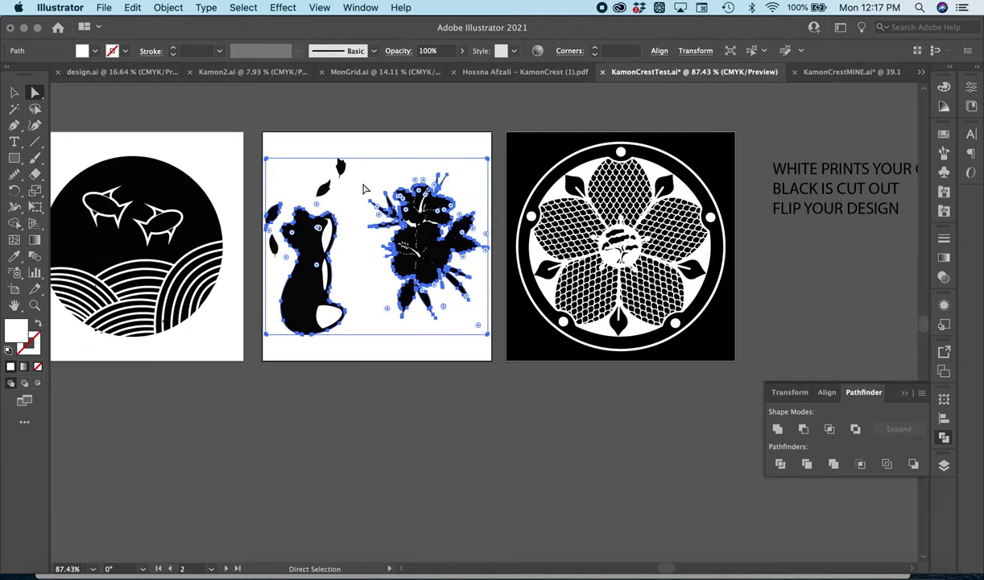
key(super+shift+a)
scroll(353, 300, up, 5)
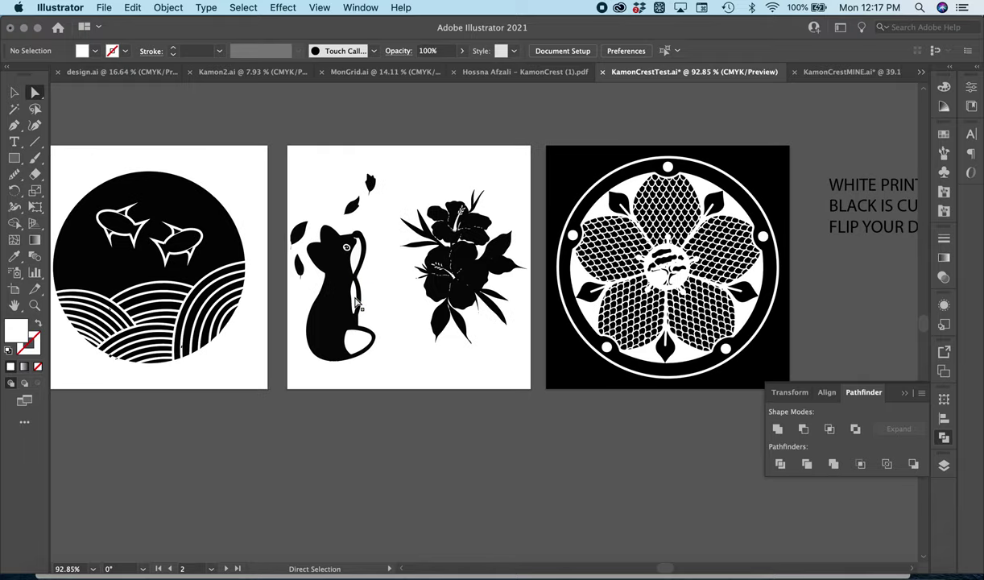
click(318, 314)
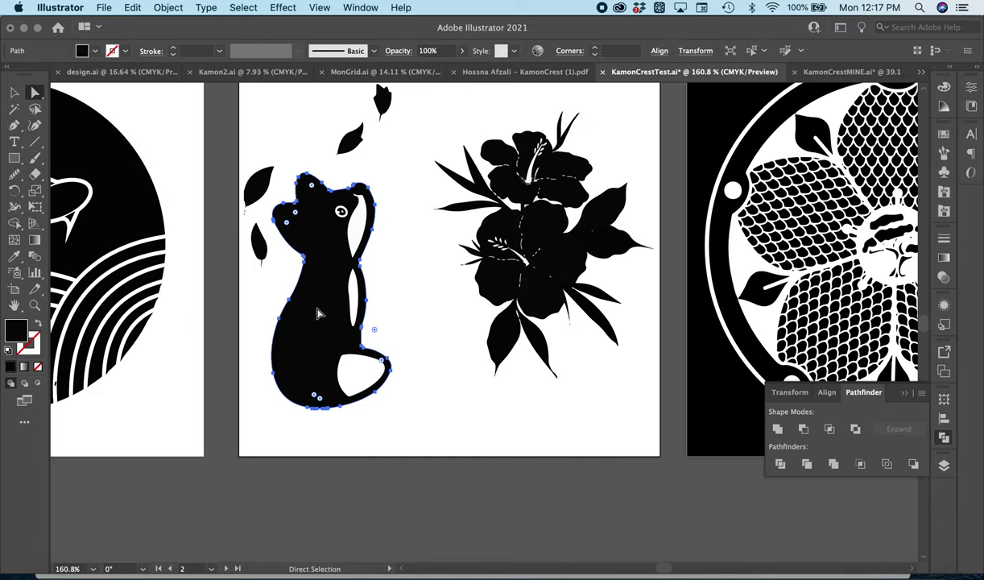
click(7, 351)
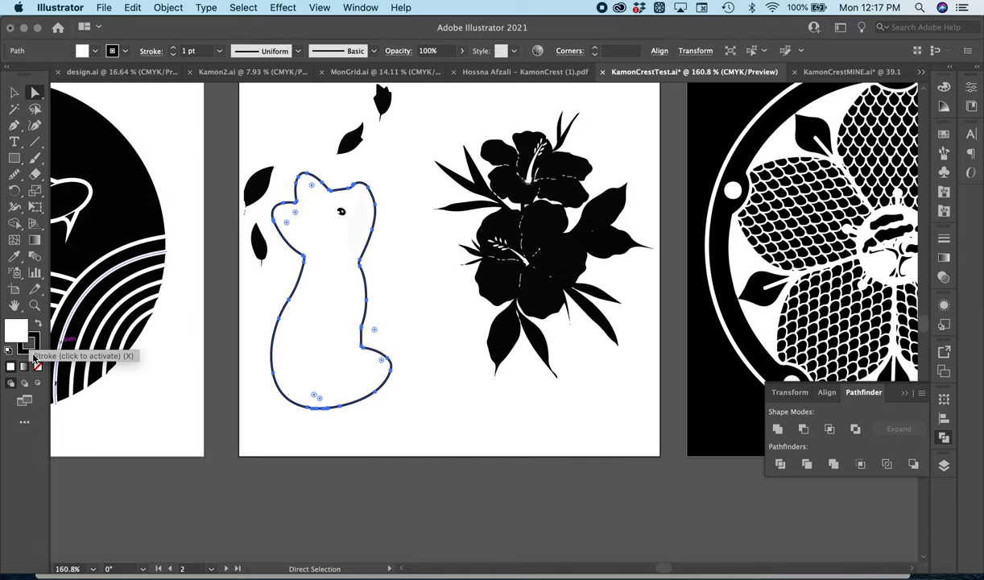
click(33, 352)
click(38, 366)
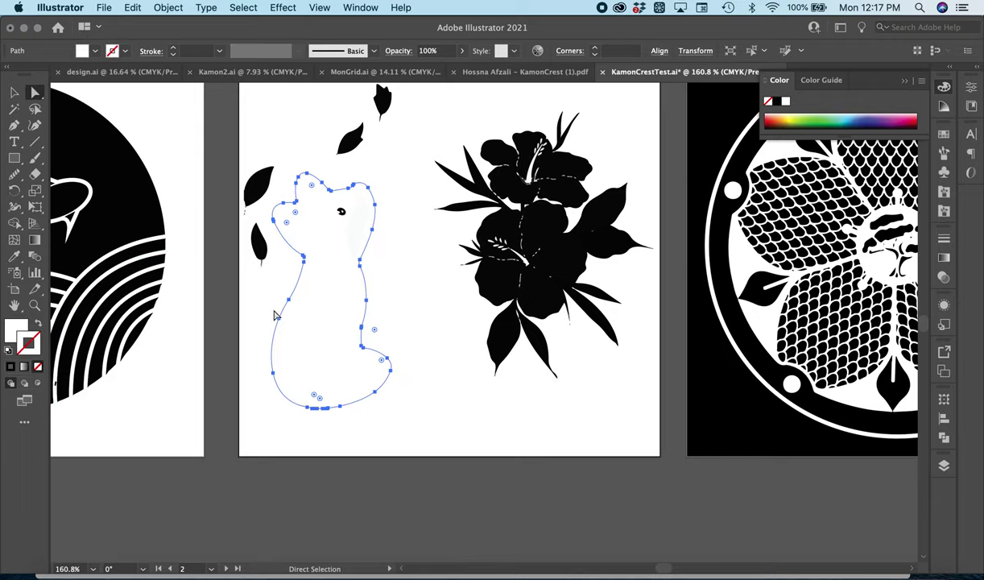
key(Delete)
Give the two narrow white shapes along the fox's snout and chest a black fill and black stroke, and deselect them.
click(351, 295)
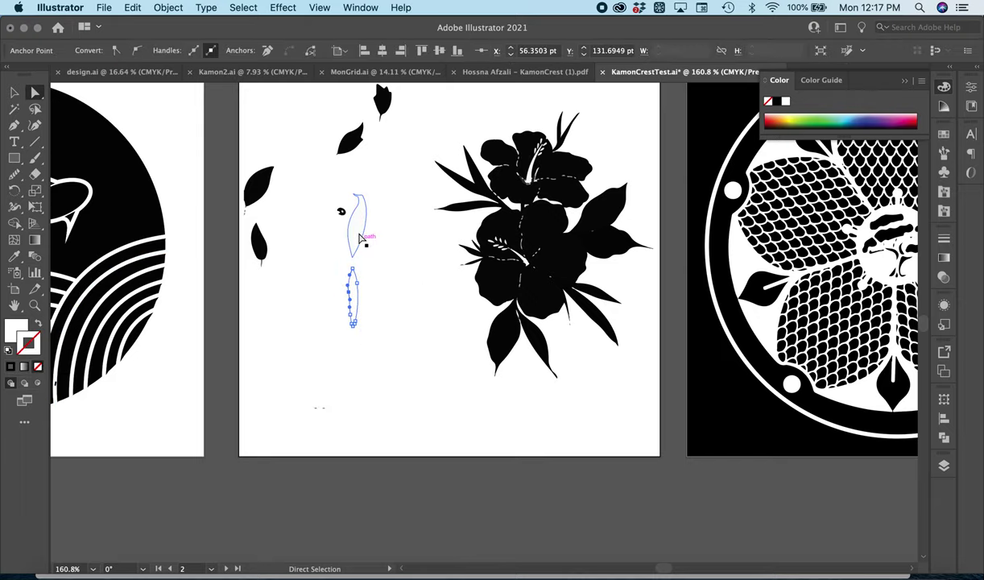
shift+click(359, 231)
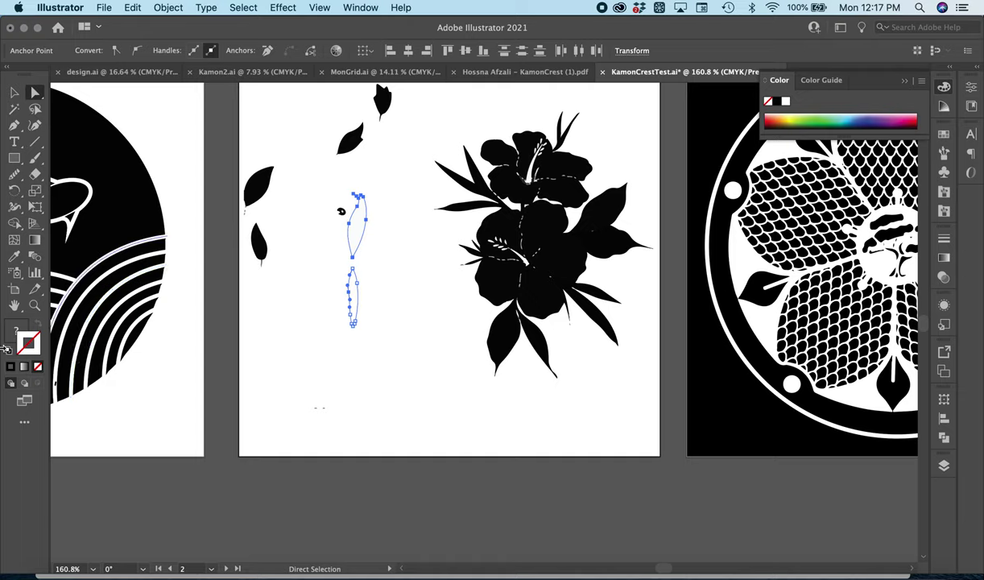
click(10, 370)
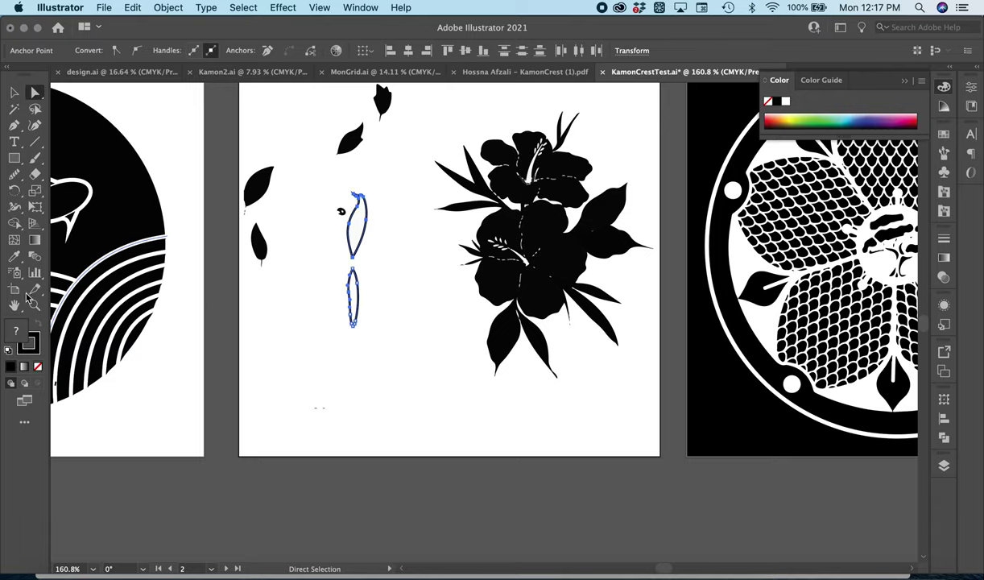
click(14, 92)
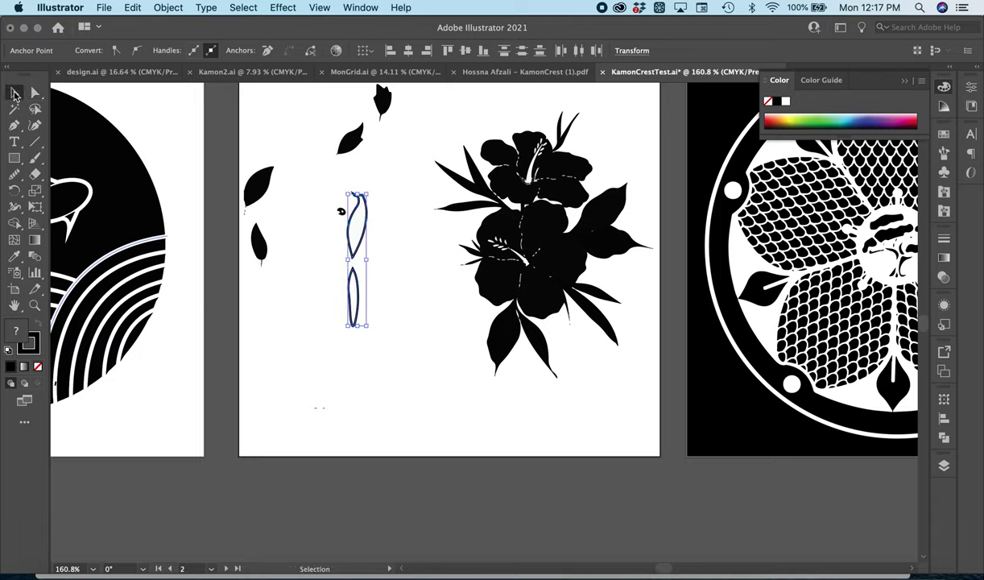
double_click(14, 342)
mouse_move(190, 368)
mouse_down()
mouse_move(172, 358)
mouse_move(129, 383)
mouse_up()
click(465, 213)
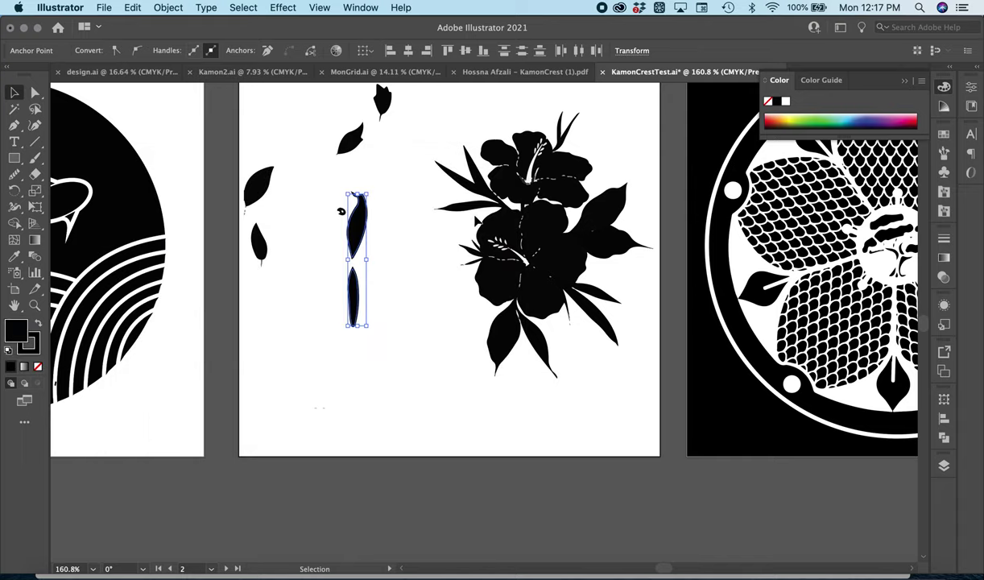
click(384, 446)
click(338, 312)
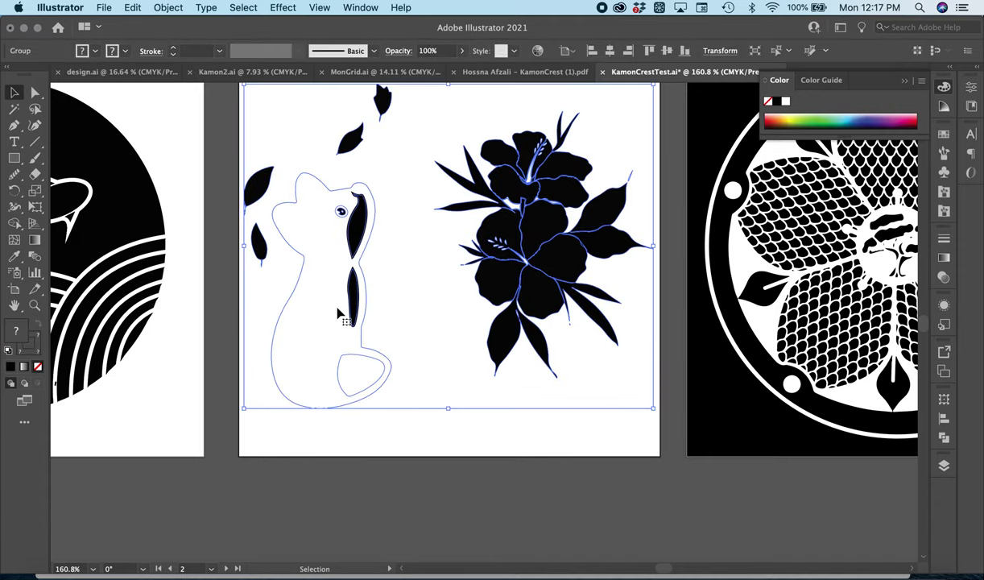
click(403, 384)
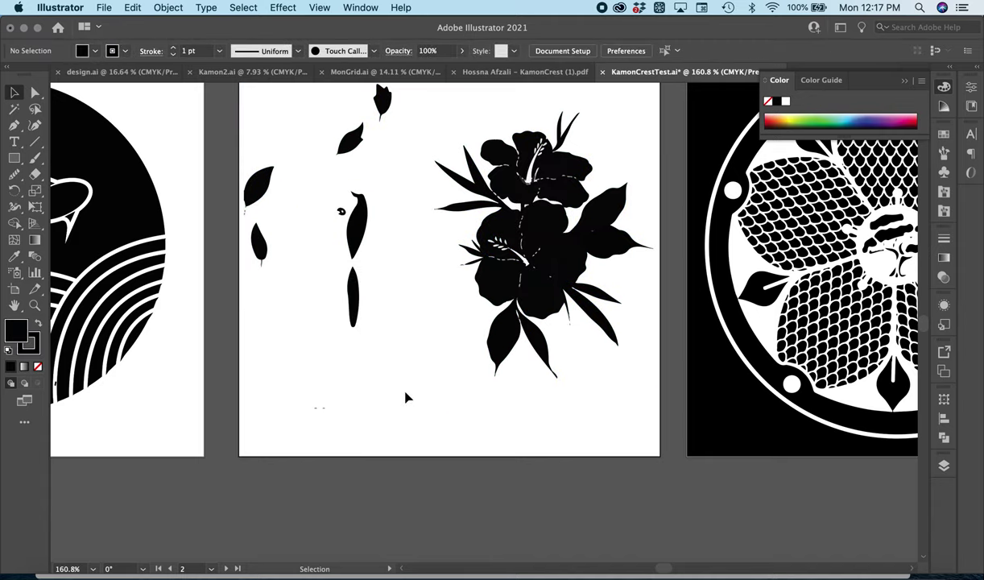
Give the white rounded shape inside the fox's tail a black fill with no stroke, and deselect it.
click(352, 377)
click(9, 349)
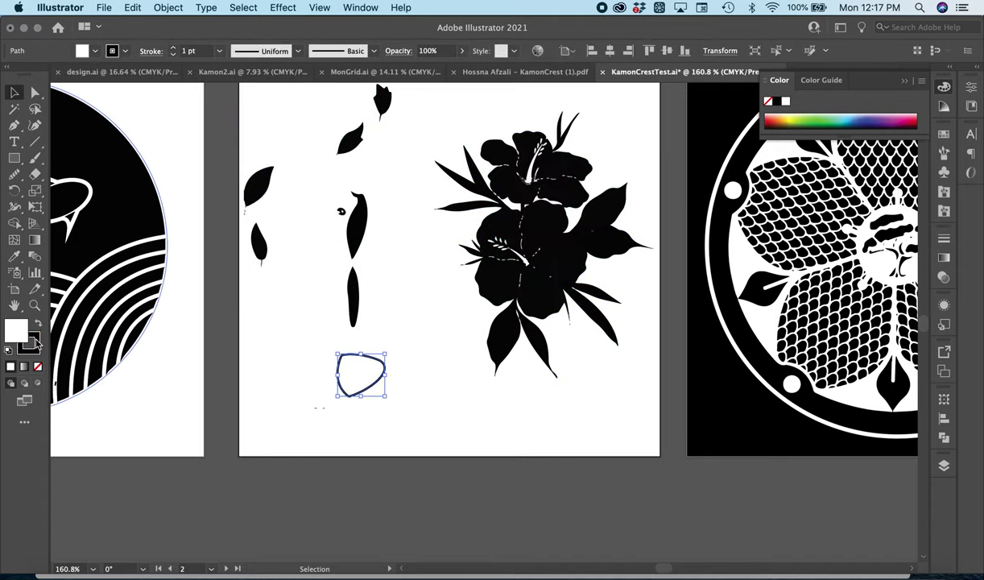
click(38, 323)
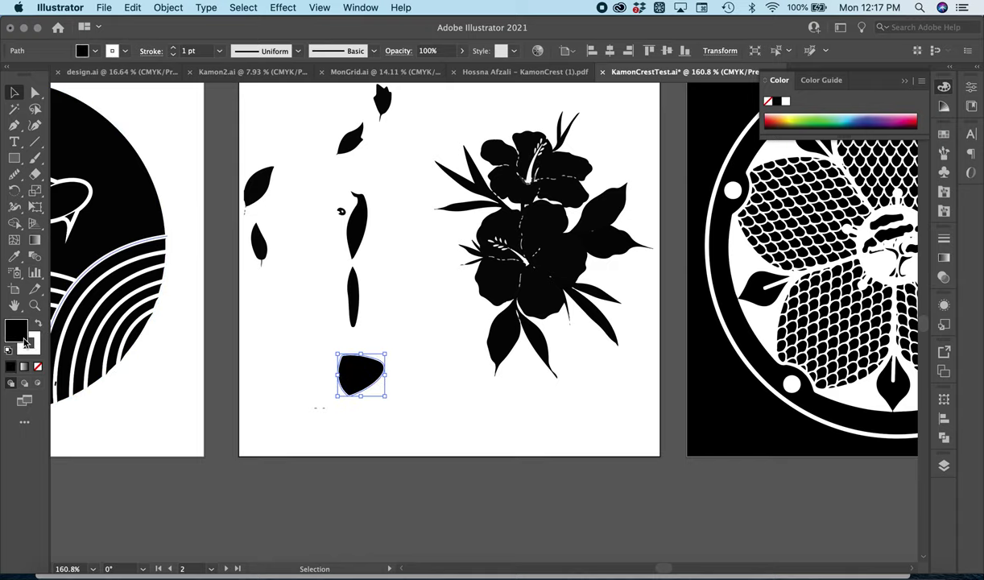
click(38, 367)
click(265, 492)
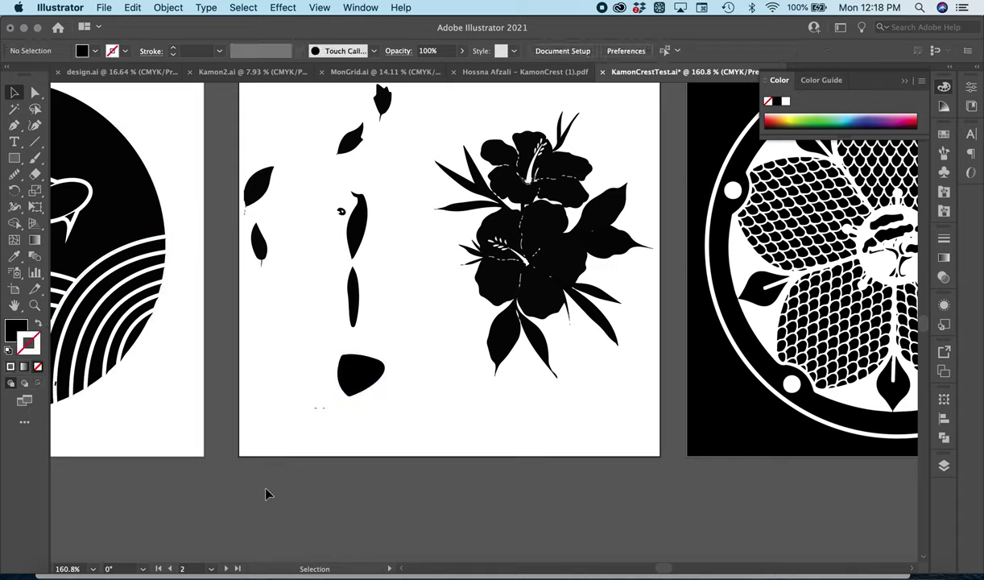
Draw a black rectangle covering the whole fox and hibiscus artboard, and send it to the back behind the artwork.
click(14, 157)
scroll(236, 165, up, 5)
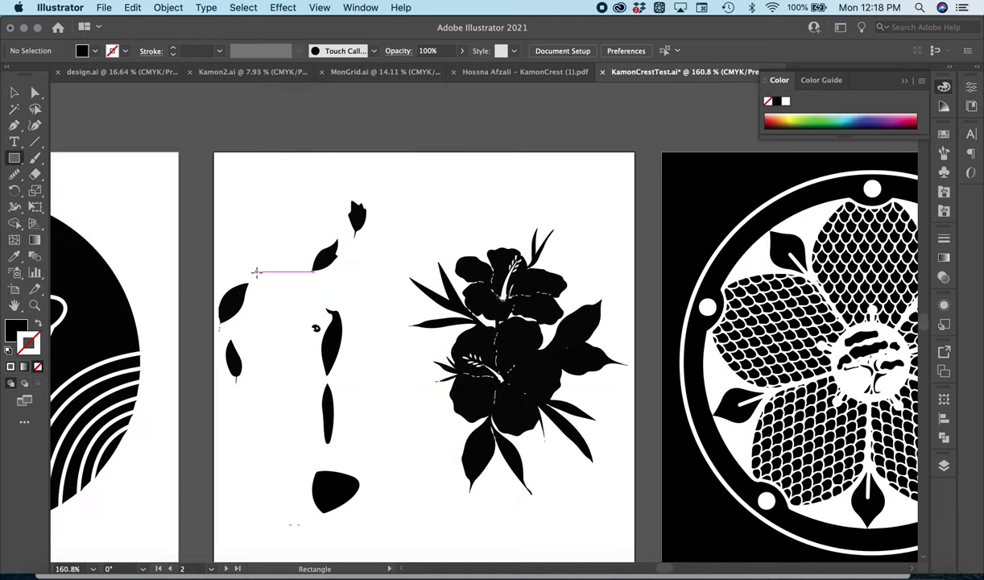
mouse_move(214, 151)
mouse_down()
mouse_move(242, 157)
mouse_move(562, 534)
mouse_move(643, 535)
mouse_move(634, 512)
mouse_up()
right_click(506, 276)
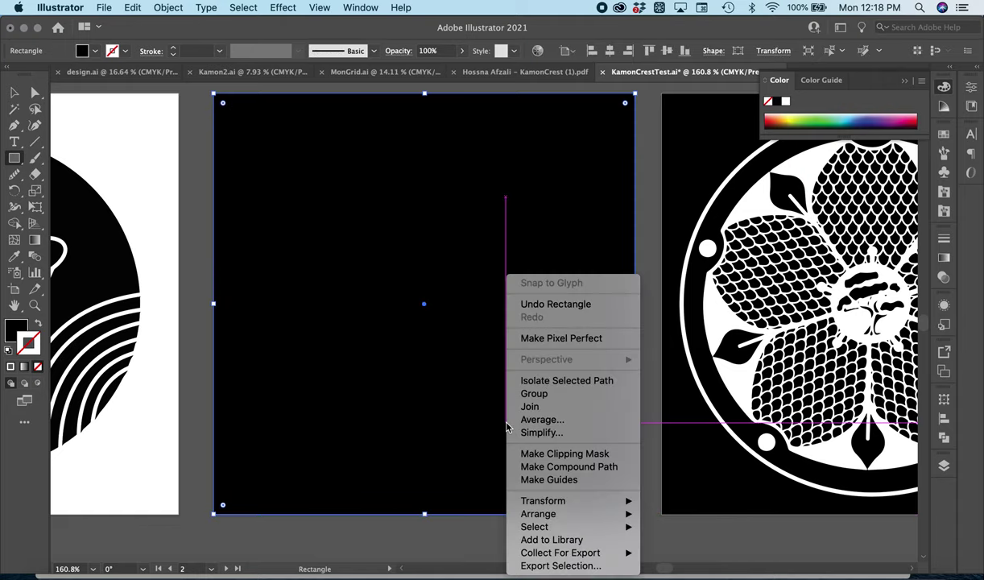
mouse_move(553, 520)
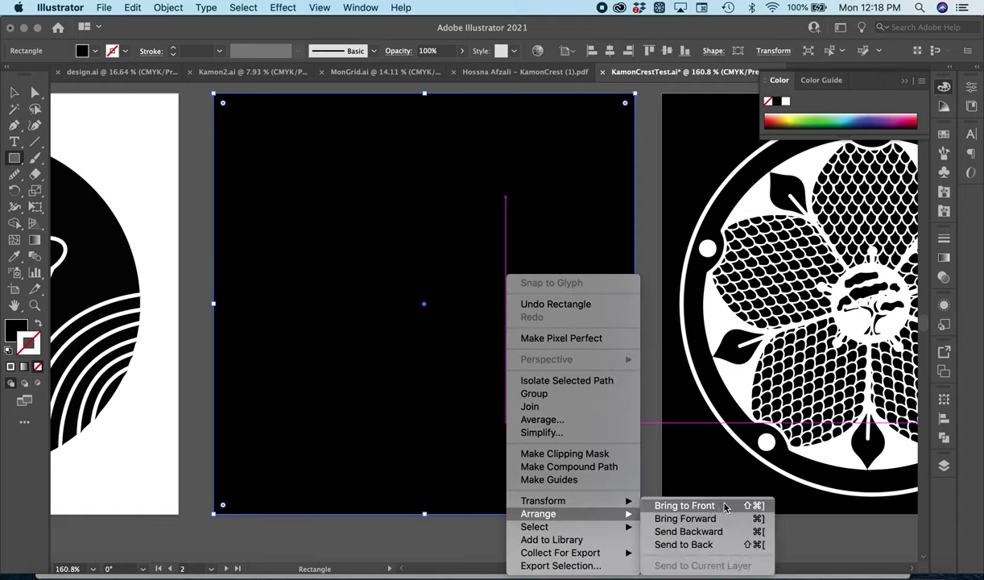
click(684, 544)
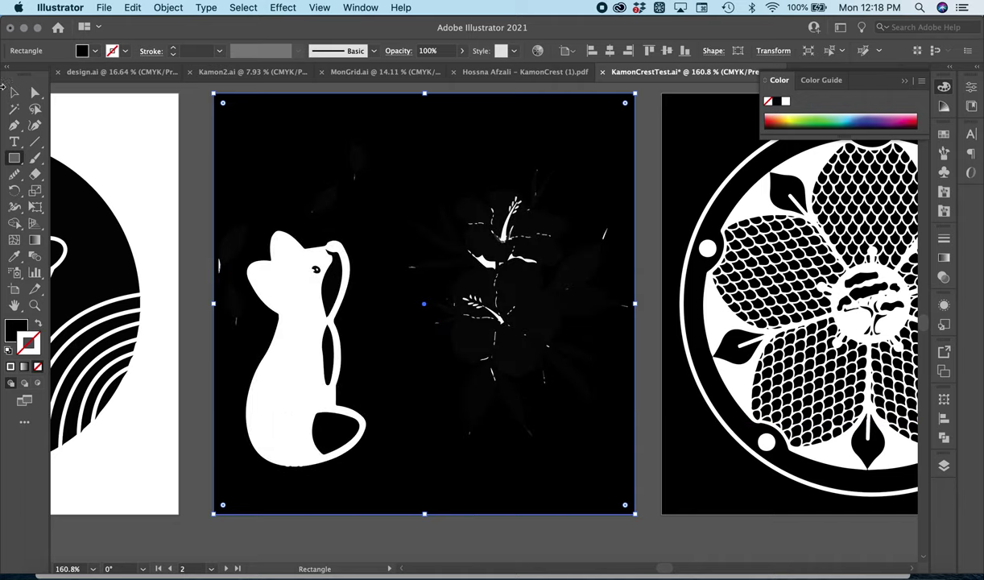
click(16, 92)
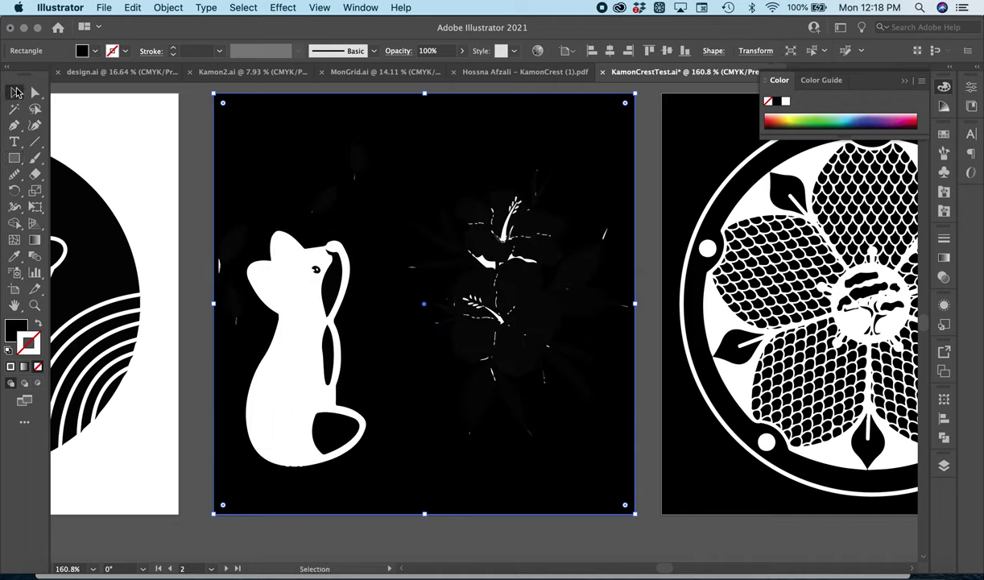
click(453, 217)
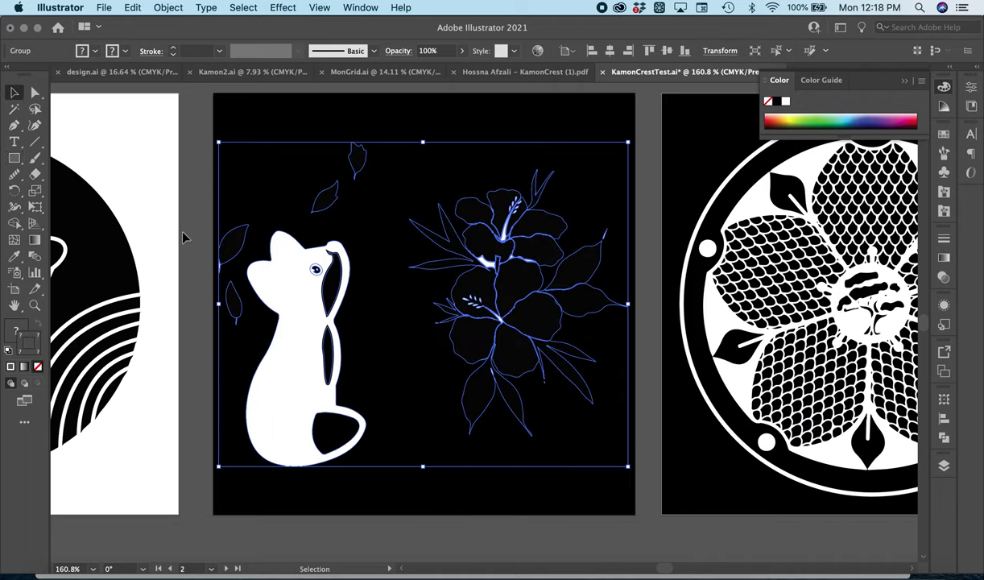
key(super+shift+a)
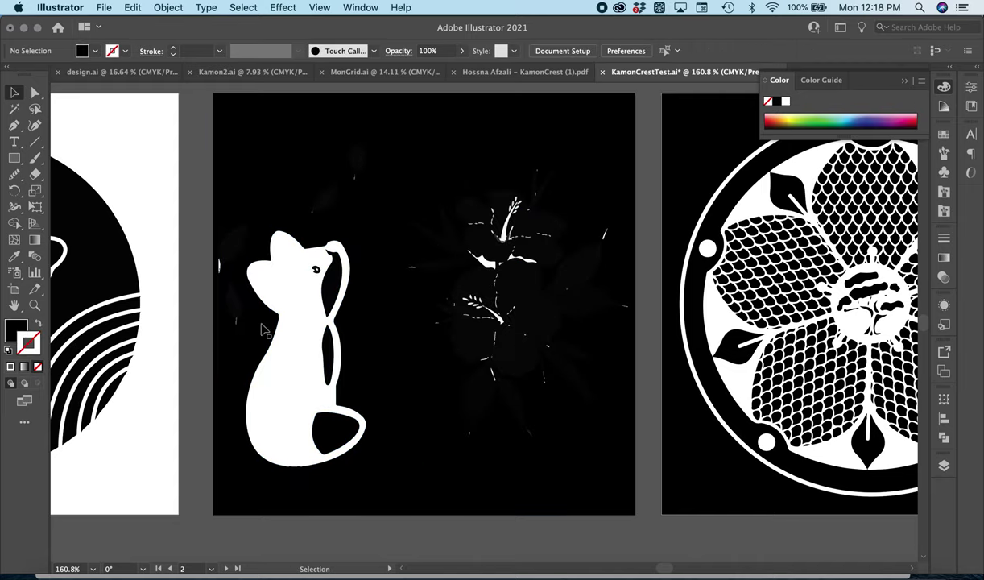
Select only the upper-left petal of the lower hibiscus flower, give it a white fill with no stroke, and deselect it.
key(a)
click(473, 274)
click(455, 282)
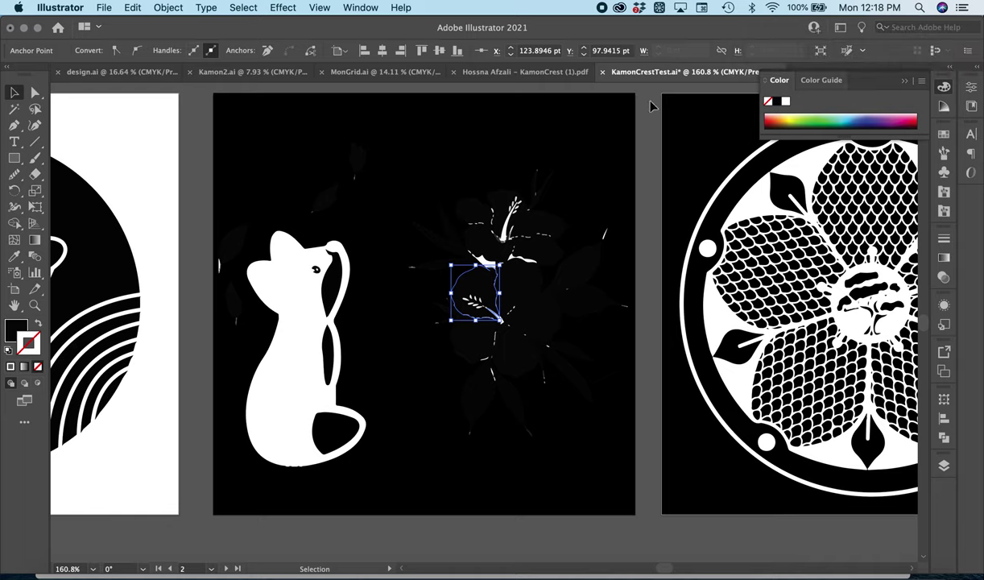
click(14, 326)
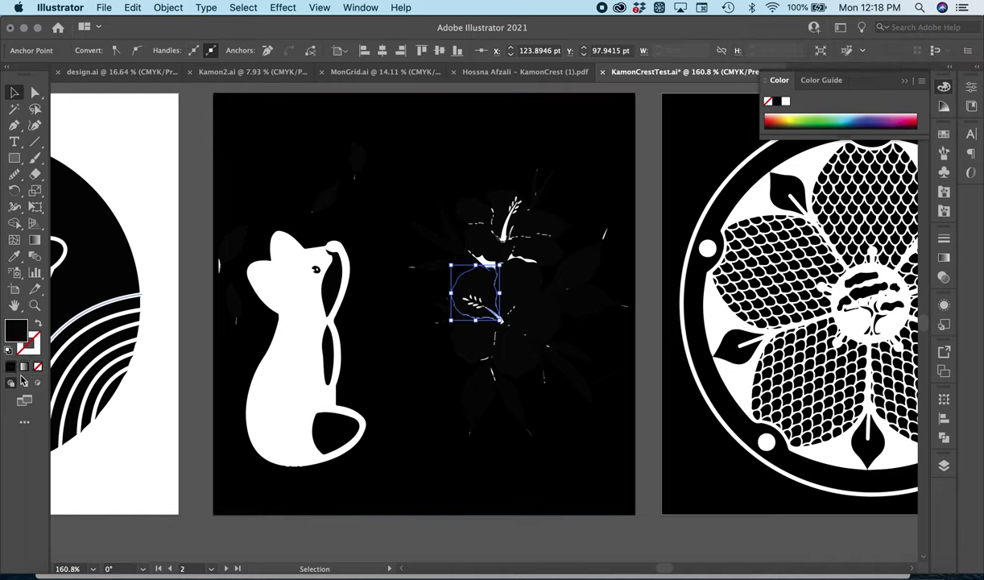
click(8, 352)
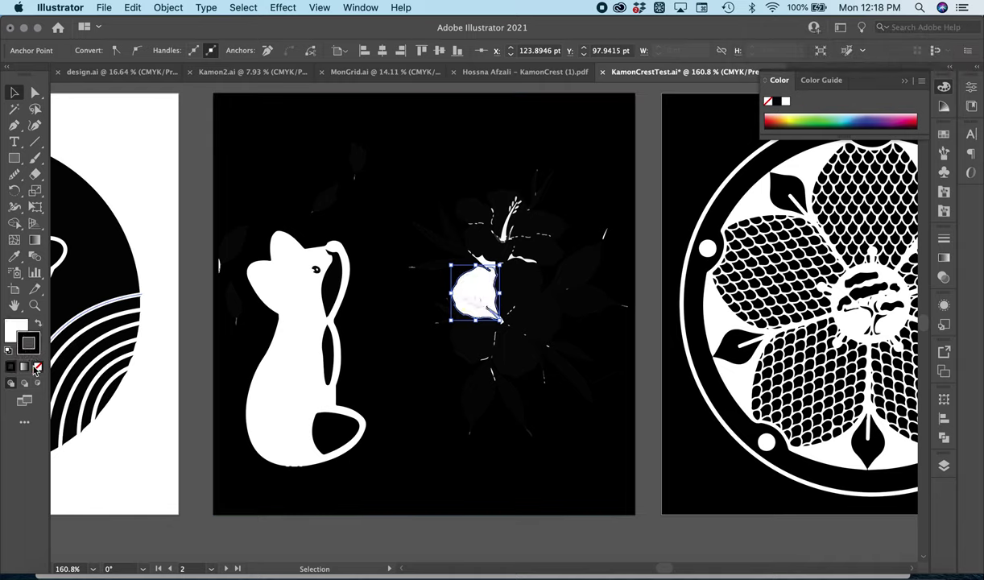
click(480, 304)
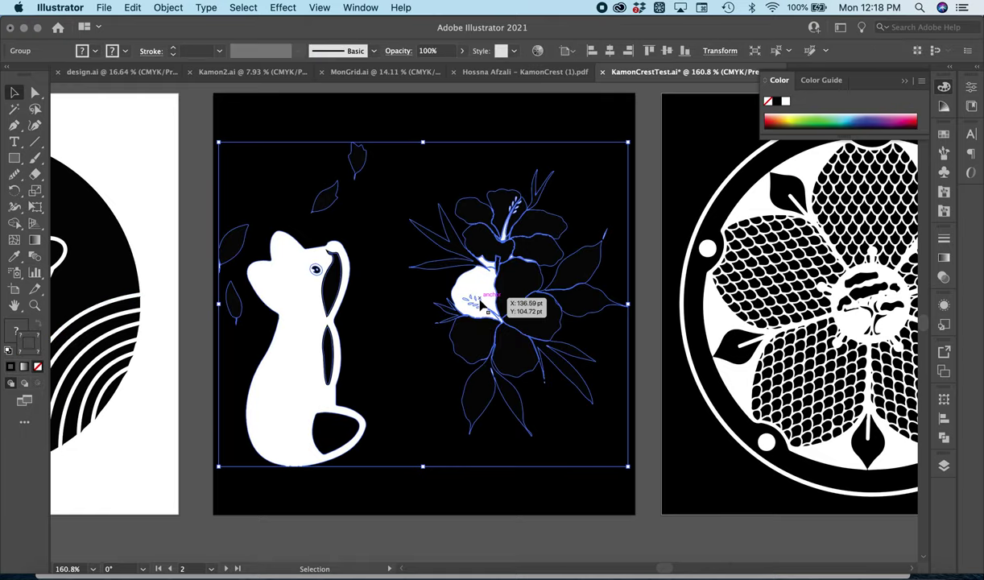
click(197, 220)
Select the entire circular fish and wave crest on the first artboard and rasterize it at 300 ppi.
scroll(95, 210, left, 6)
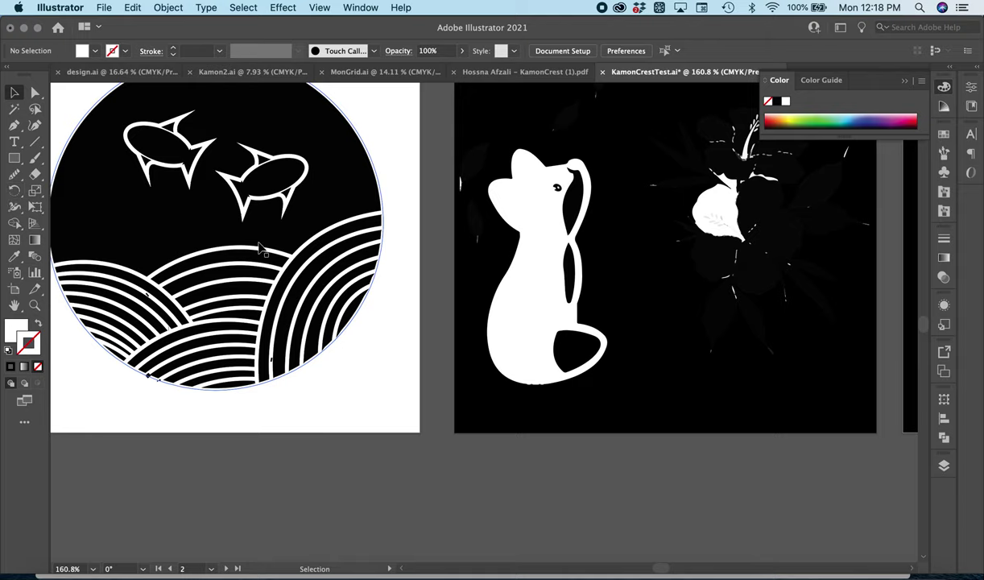
scroll(249, 237, left, 5)
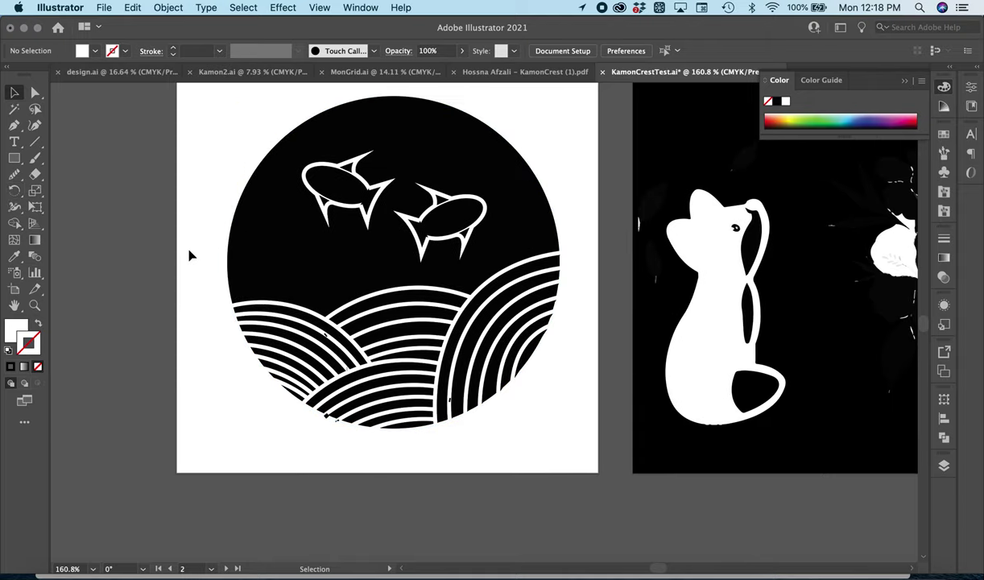
drag(217, 118, 560, 468)
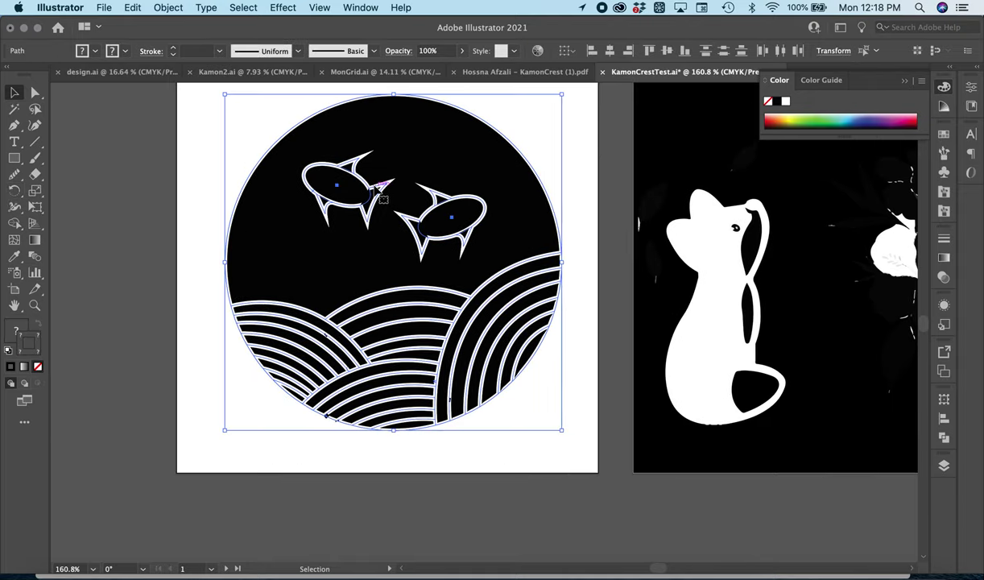
click(168, 8)
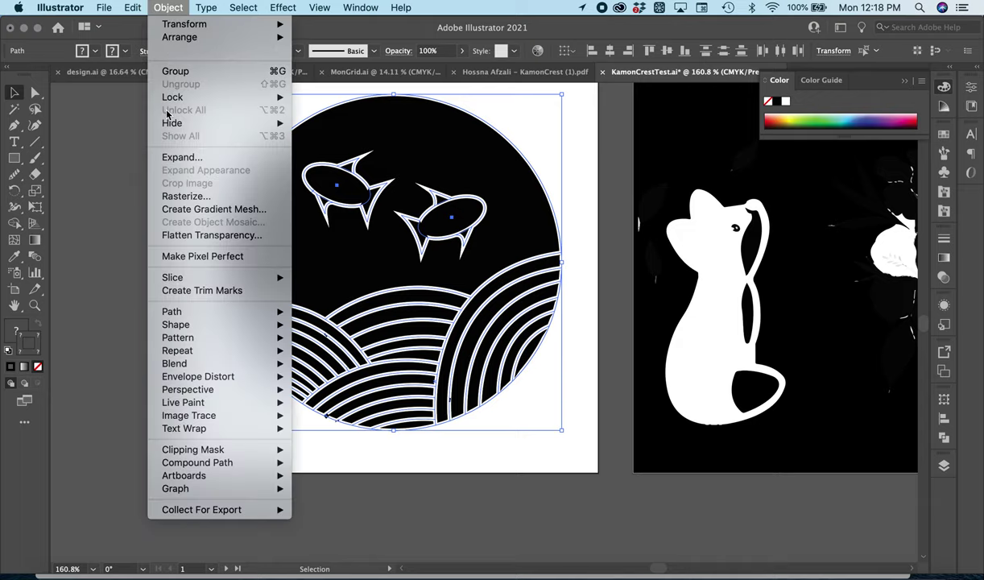
click(177, 194)
click(623, 413)
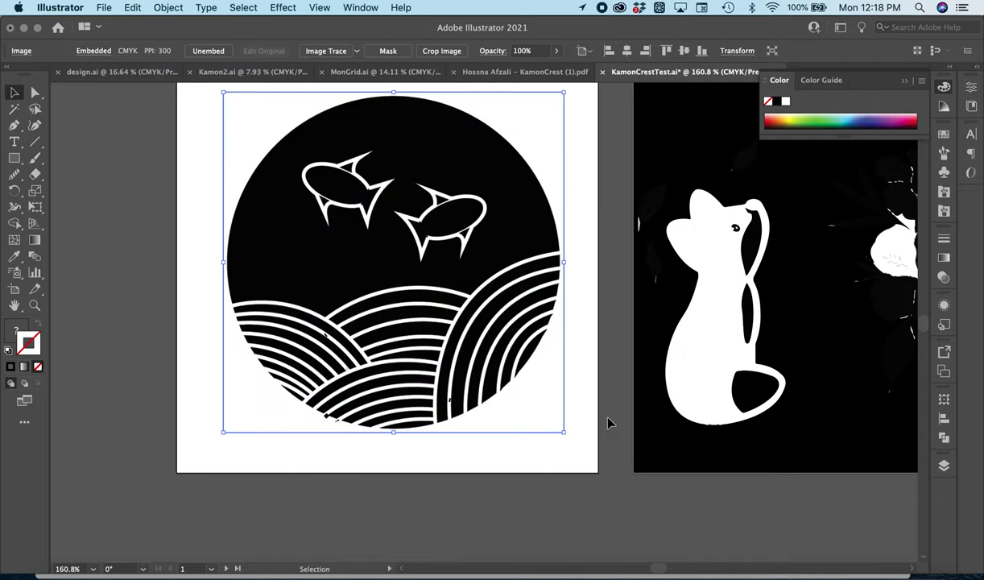
Image-trace the rasterized fish and wave crest with the default preset, expand the tracing into paths, and deselect it.
click(323, 50)
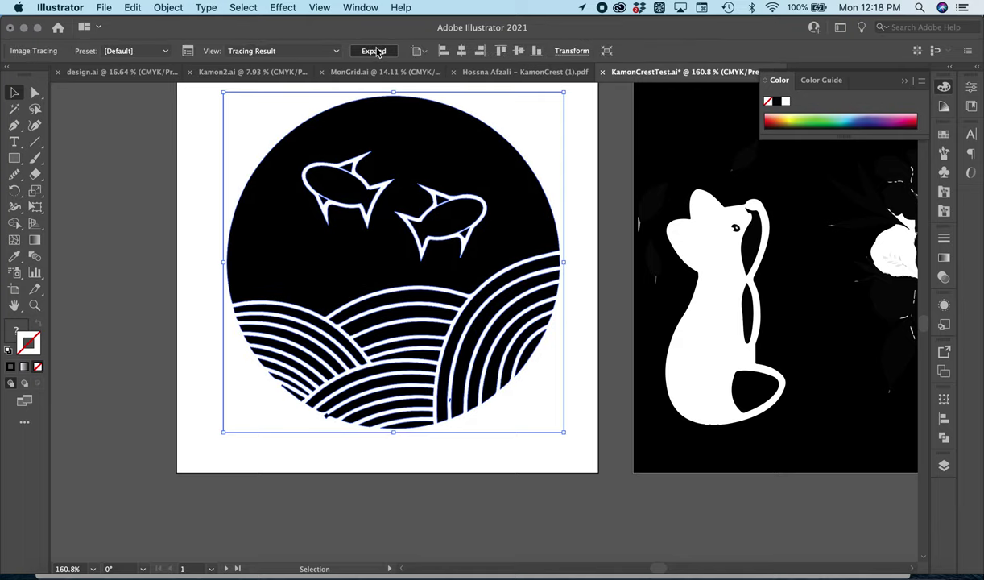
click(375, 51)
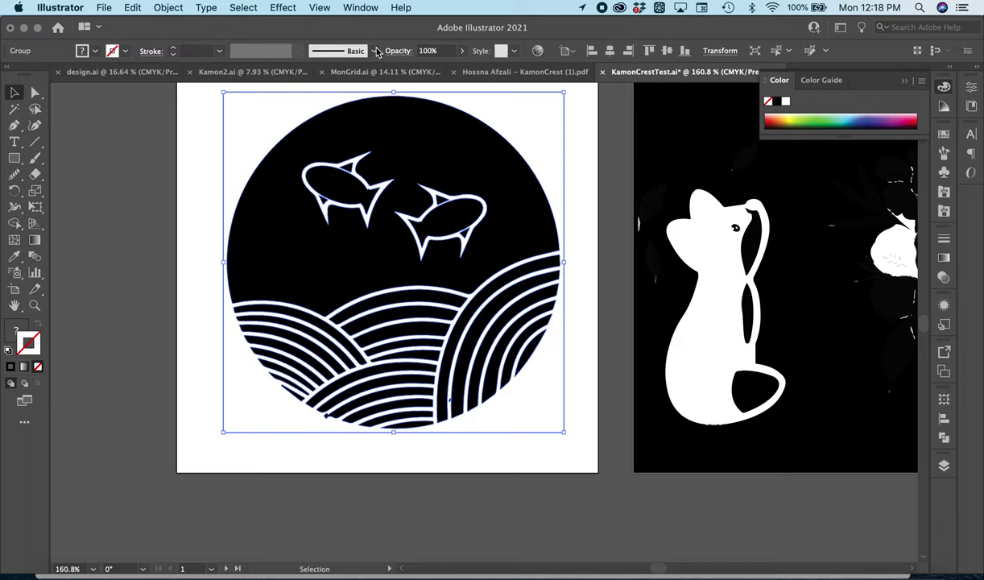
click(79, 112)
Select all white areas of the expanded fish and wave crest with the Magic Wand and delete them.
key(y)
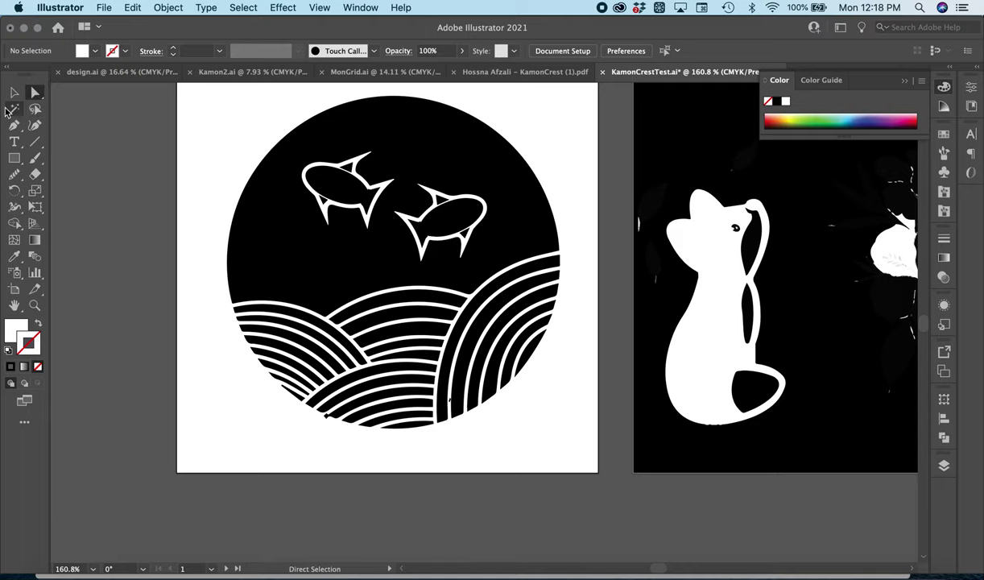
click(240, 151)
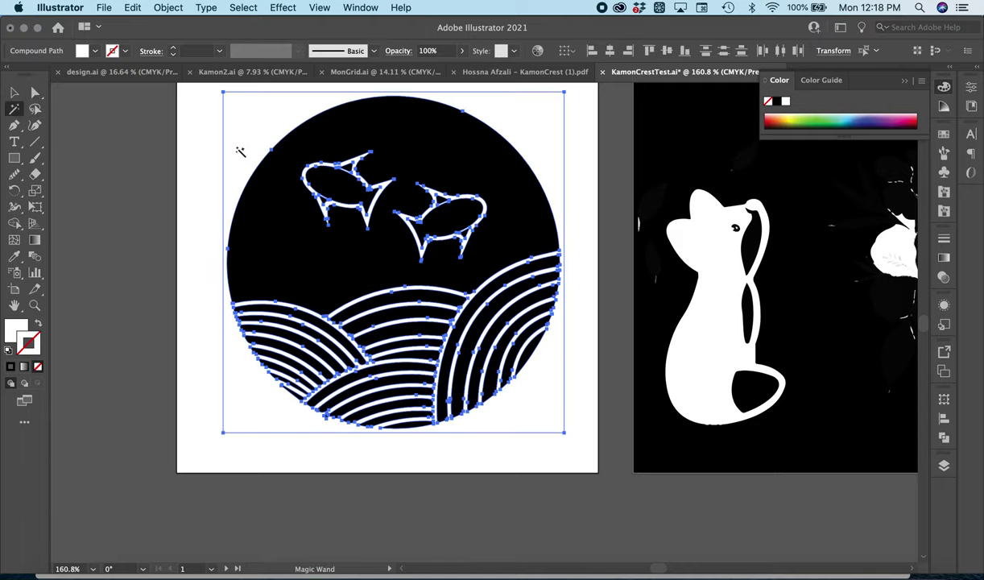
click(240, 151)
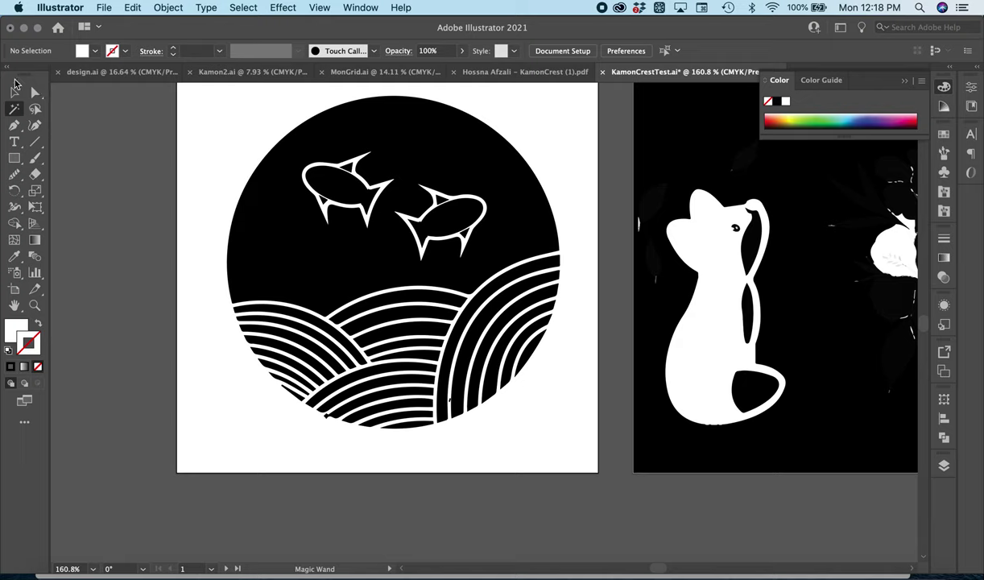
Give the remaining black shapes of the fish and wave crest a white fill with no stroke, and deselect them.
click(14, 90)
click(415, 179)
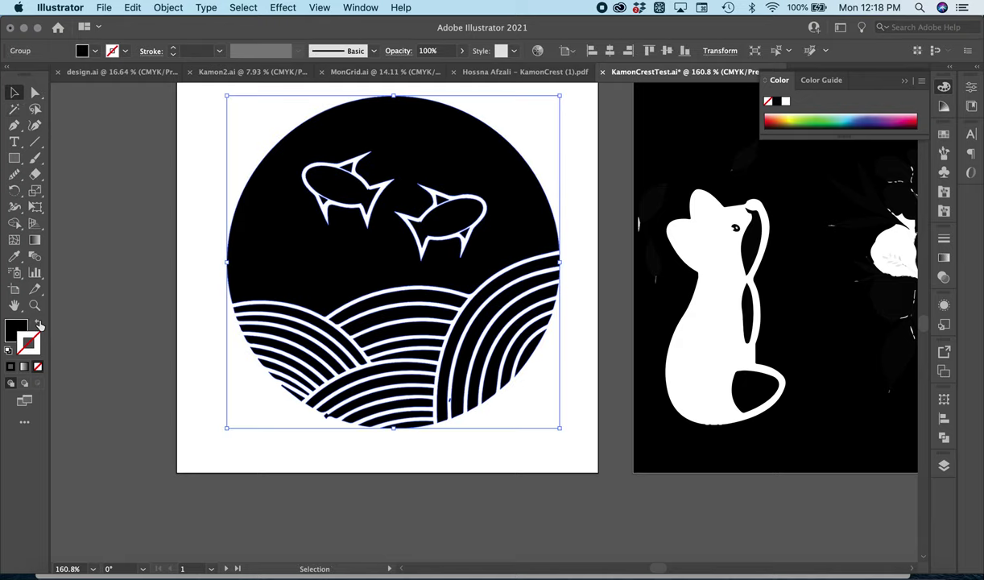
click(16, 331)
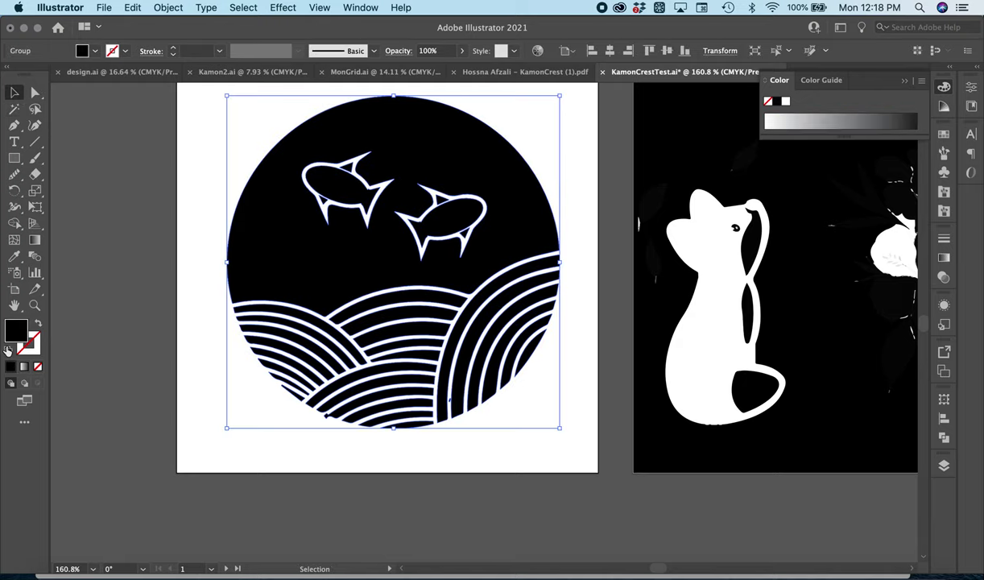
click(8, 349)
click(34, 346)
key(/)
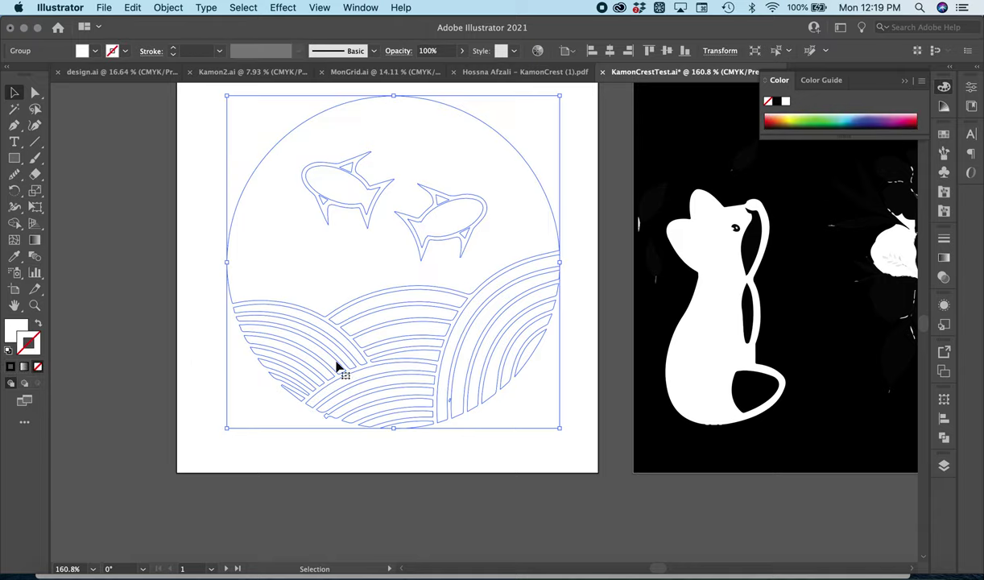
click(193, 527)
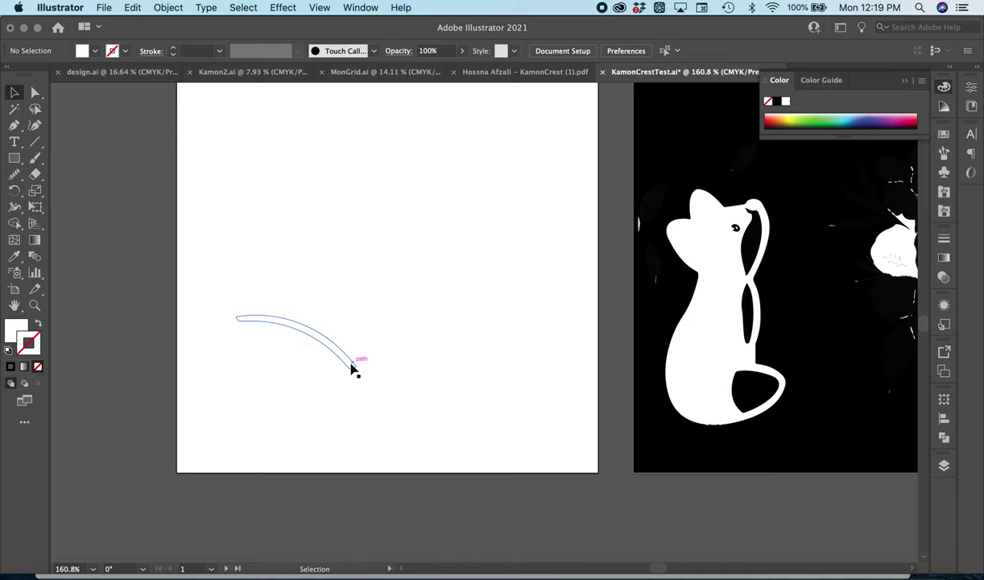
click(351, 369)
click(108, 349)
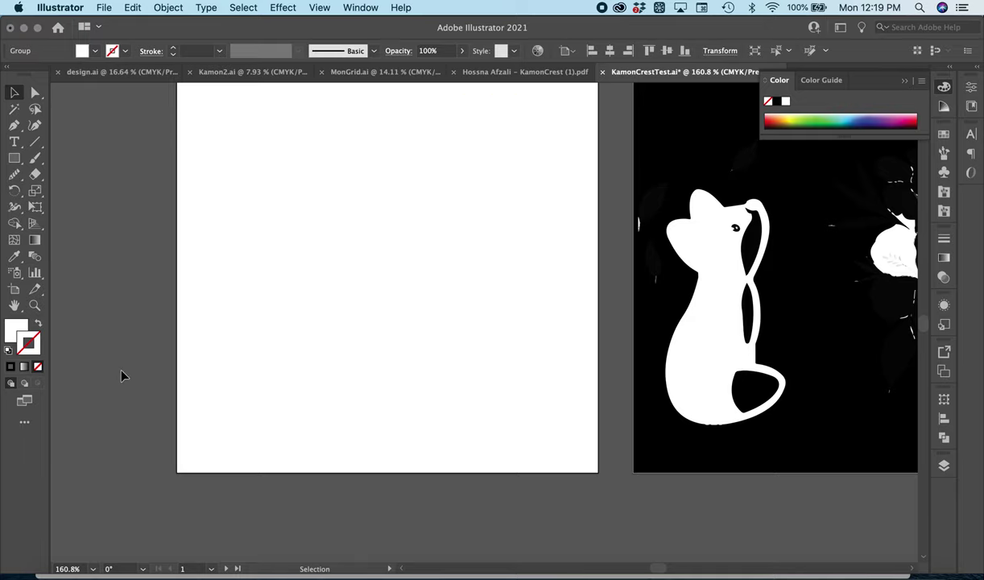